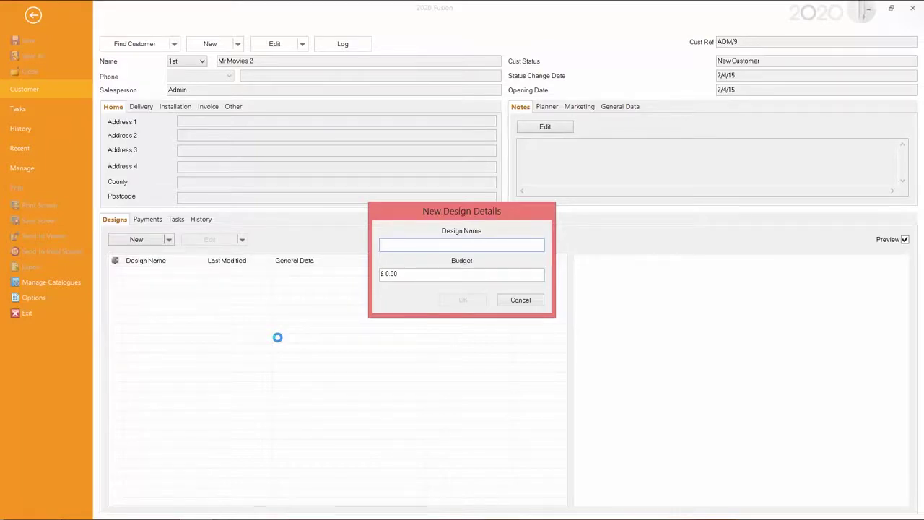
Name the new design "Kitchen one" and confirm its details.
type("Kitchen one")
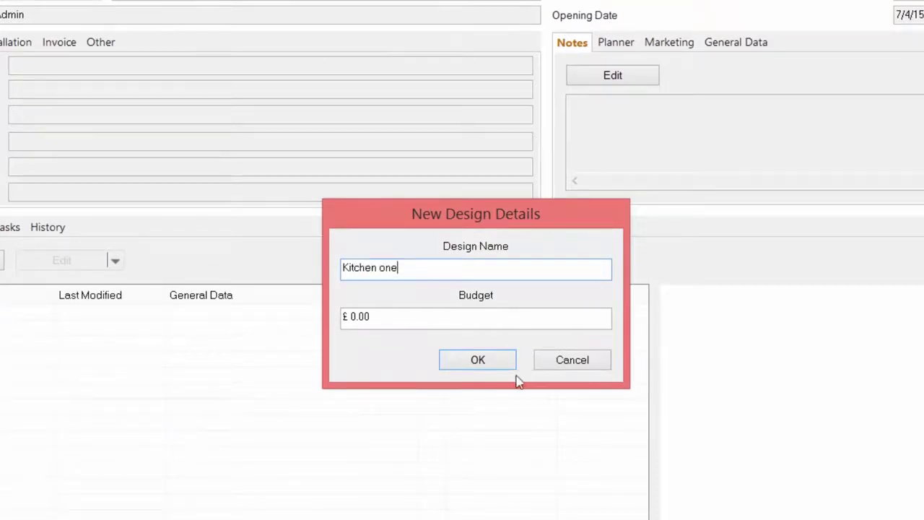
left_click(474, 360)
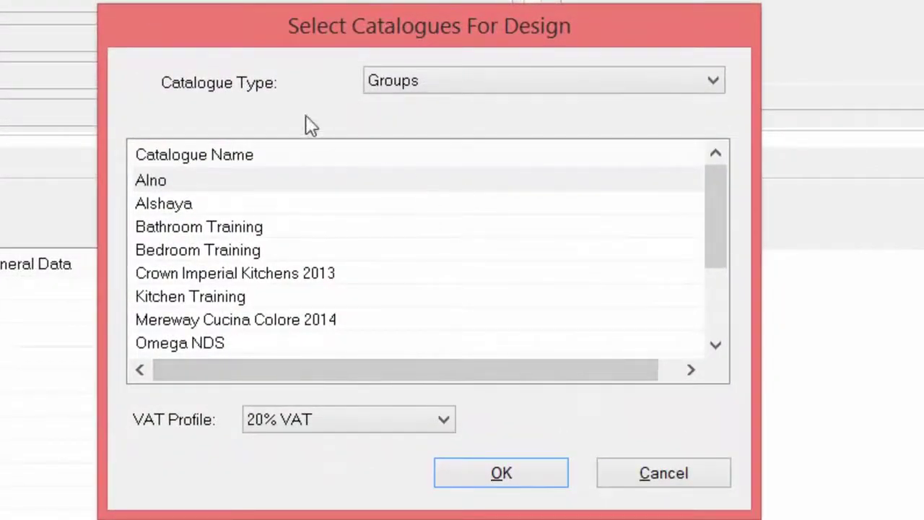
List the catalogues of type All for the design, and return the catalogue type to Groups.
left_click(712, 80)
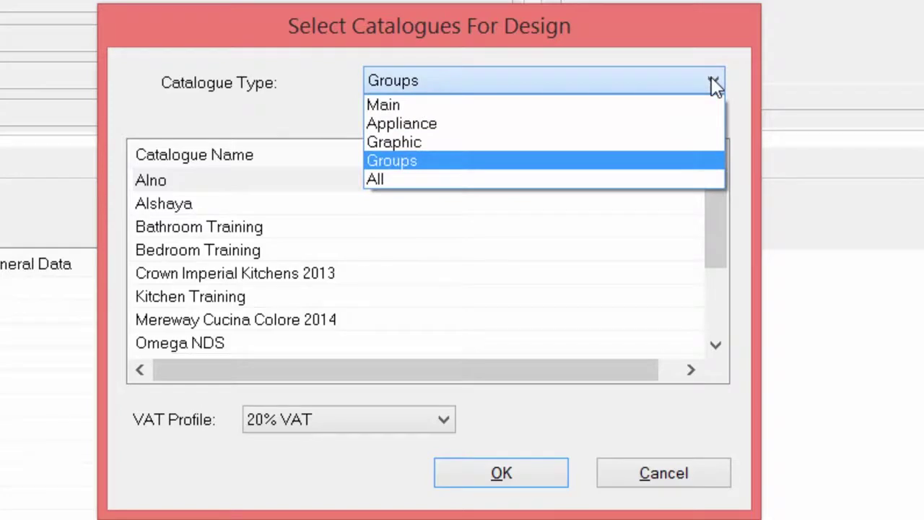
left_click(561, 178)
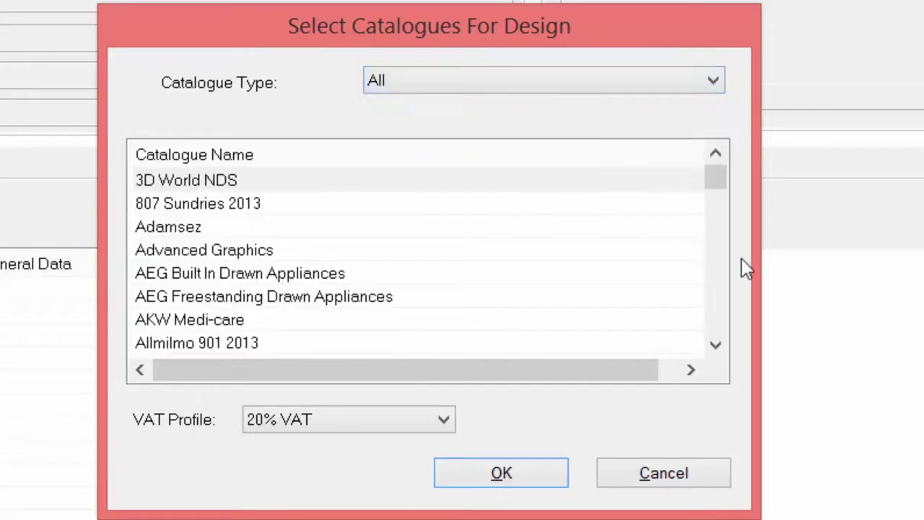
left_click_drag(718, 182, 742, 176)
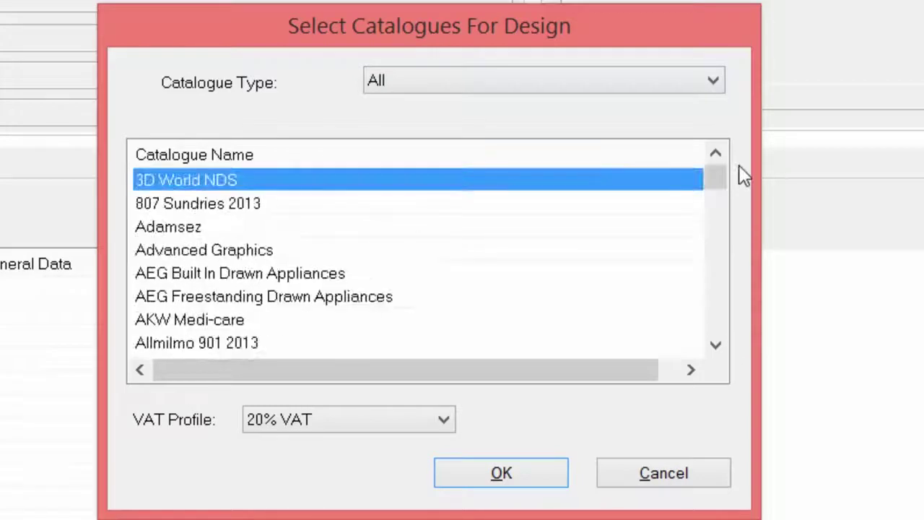
left_click(716, 79)
left_click(428, 161)
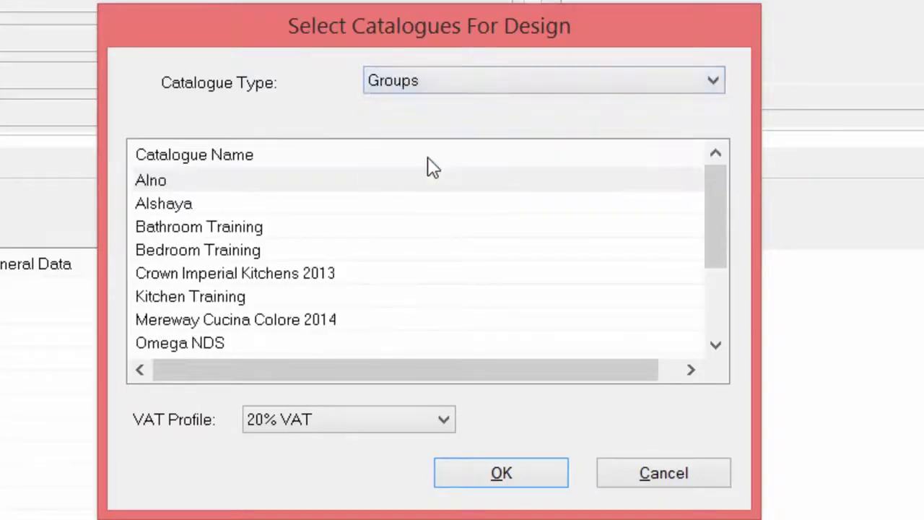
Assign the Kitchen Training catalogue group to the design.
mouse_move(709, 219)
left_mouse_down()
mouse_move(711, 211)
mouse_move(706, 303)
mouse_move(717, 232)
left_mouse_up()
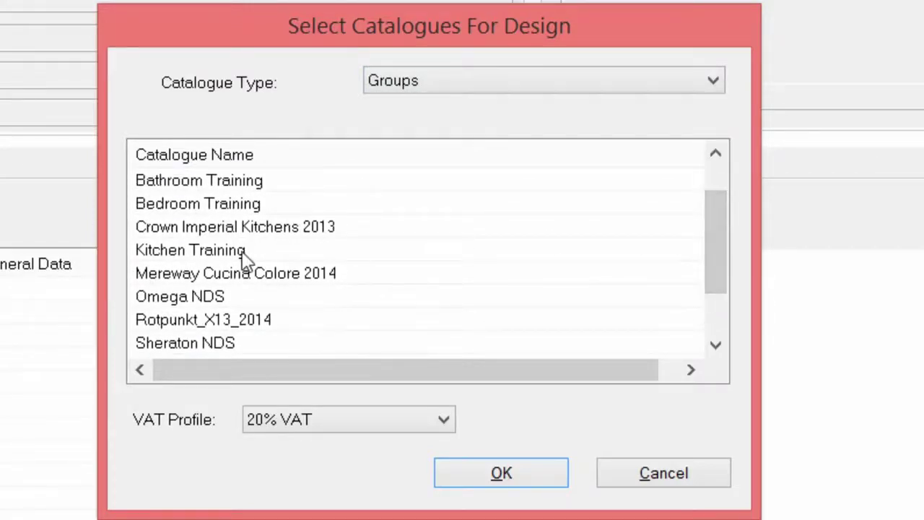
left_click(244, 252)
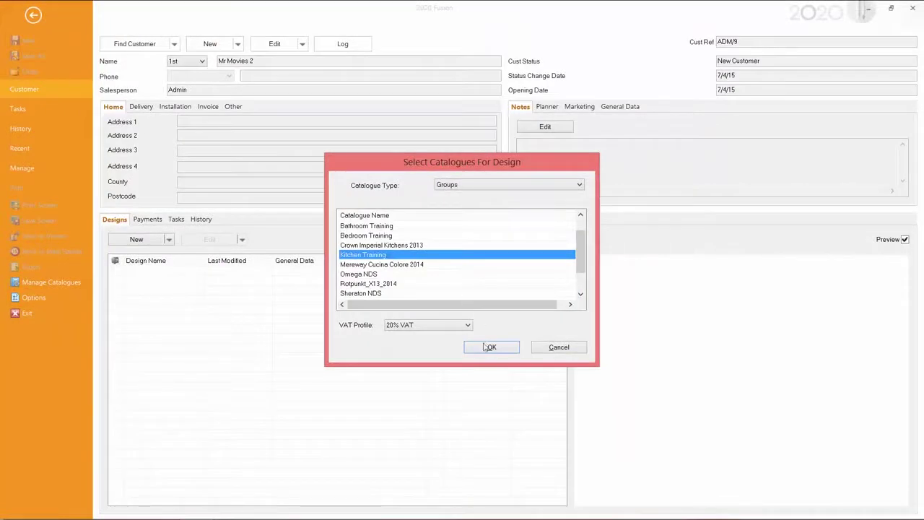
left_click(490, 348)
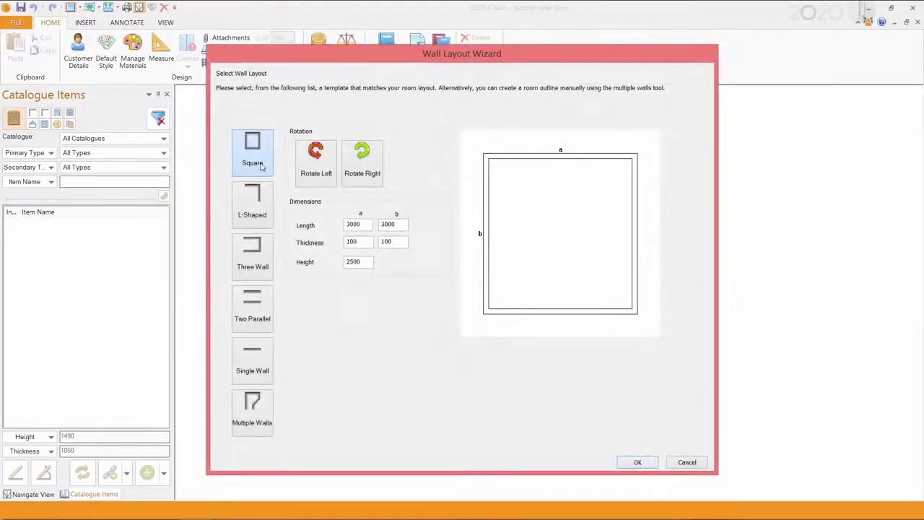
Create the room from the square wall layout and choose the City Chic theme for its Advanced Graphics style.
left_click(638, 463)
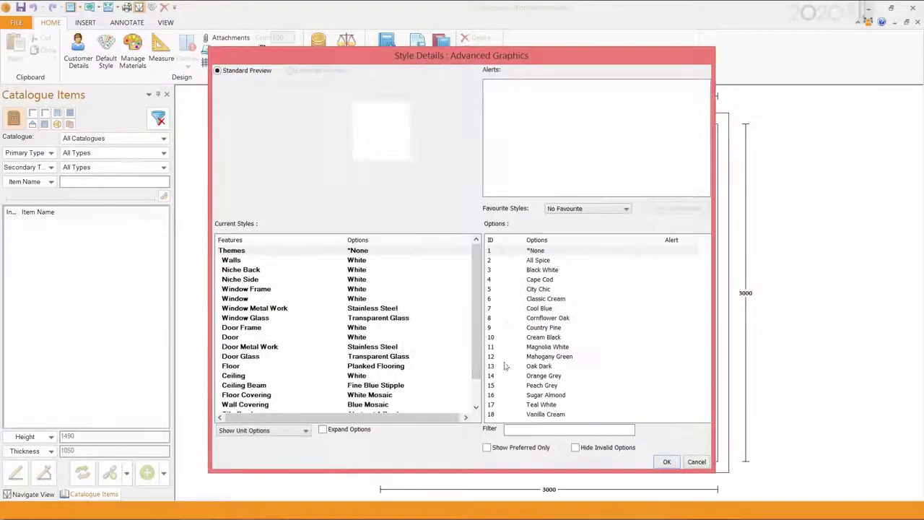
left_click(541, 290)
left_click(664, 462)
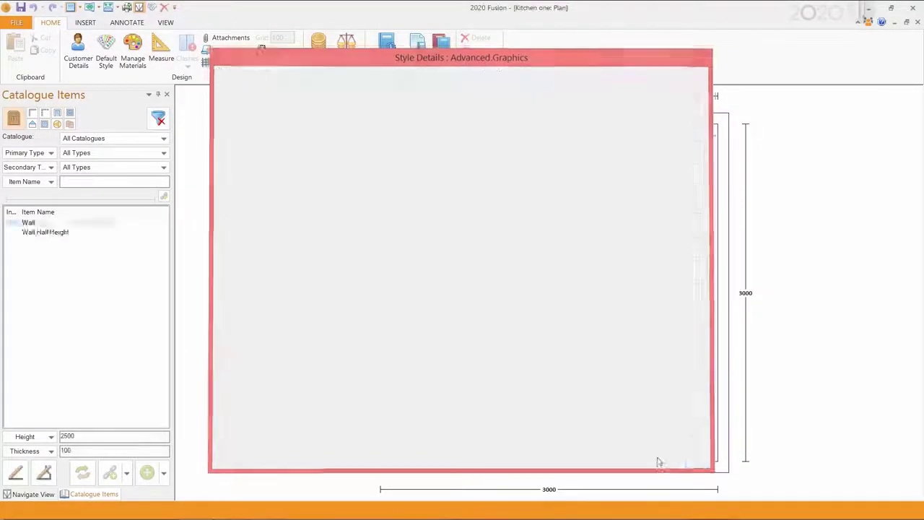
Show the kitchen unit items and review which catalogues are available in the design.
left_click(14, 120)
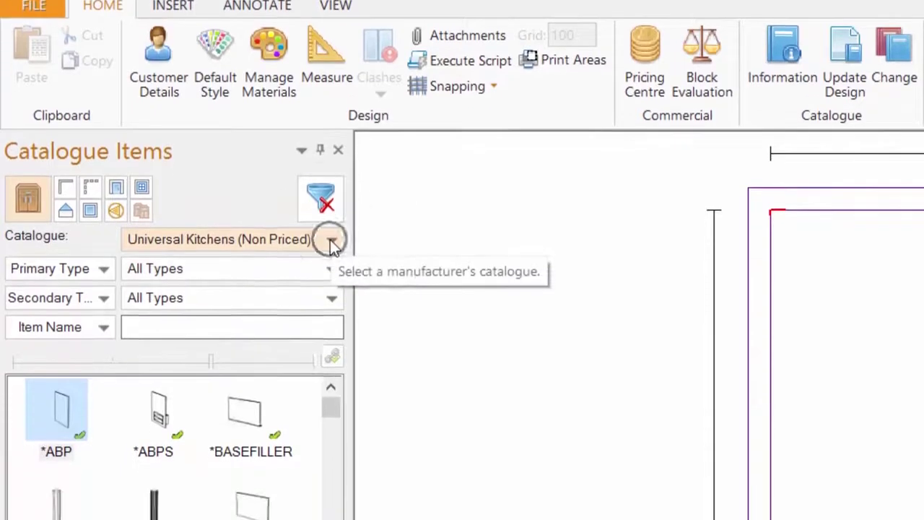
left_click(331, 281)
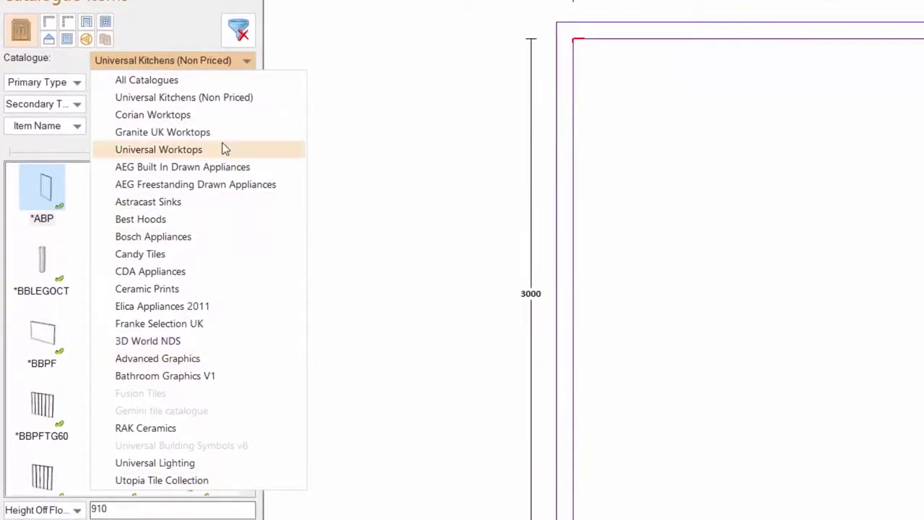
left_click(408, 141)
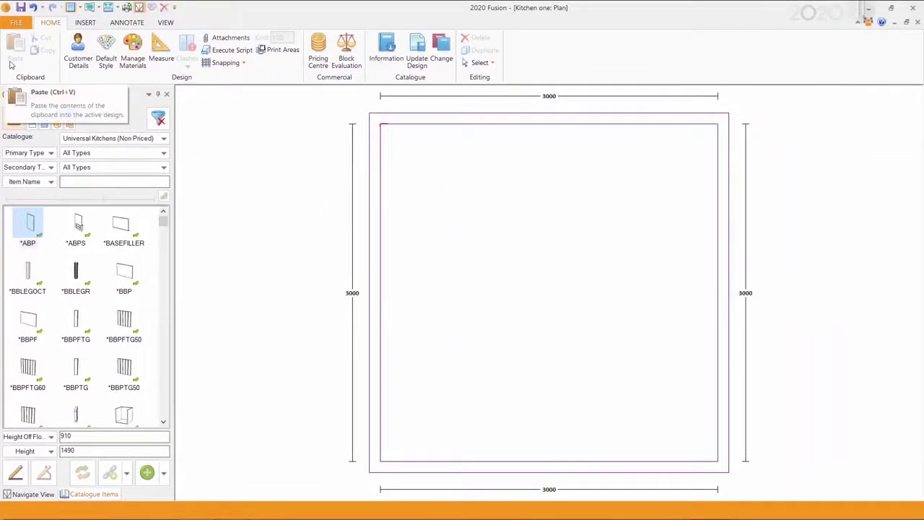
Close the Kitchen one design, saving its changes.
left_click(15, 23)
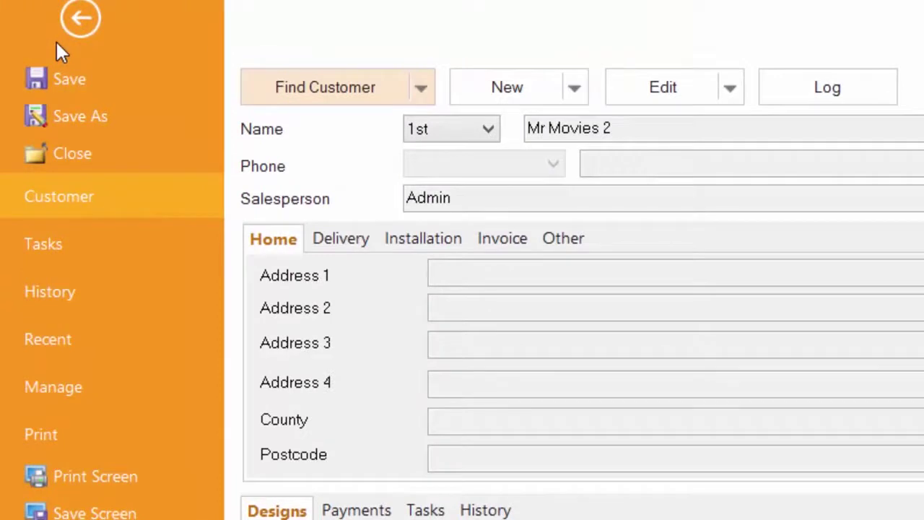
left_click(92, 162)
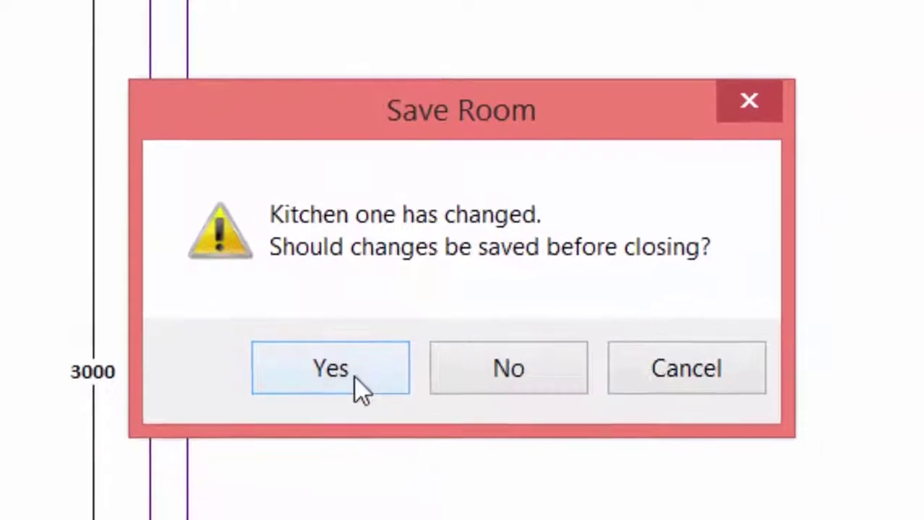
left_click(355, 377)
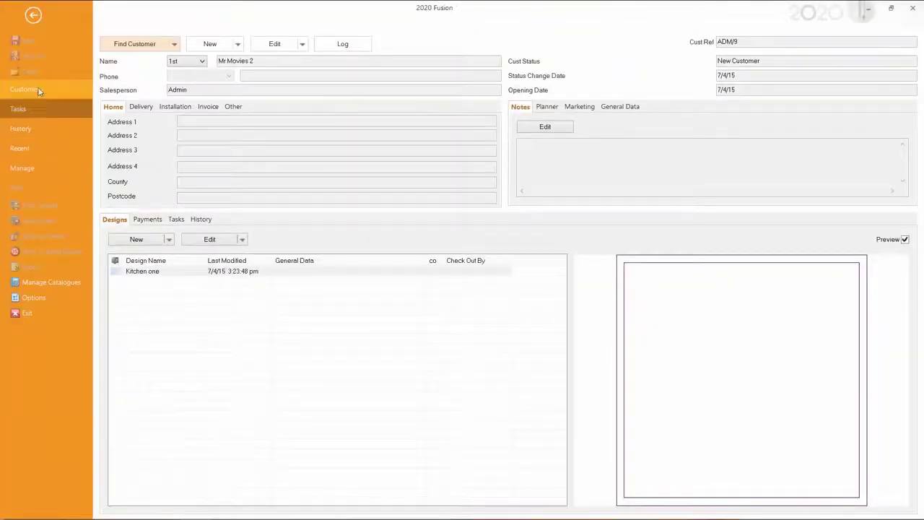
Open catalogue management and look through the list of installed catalogues.
left_click(49, 283)
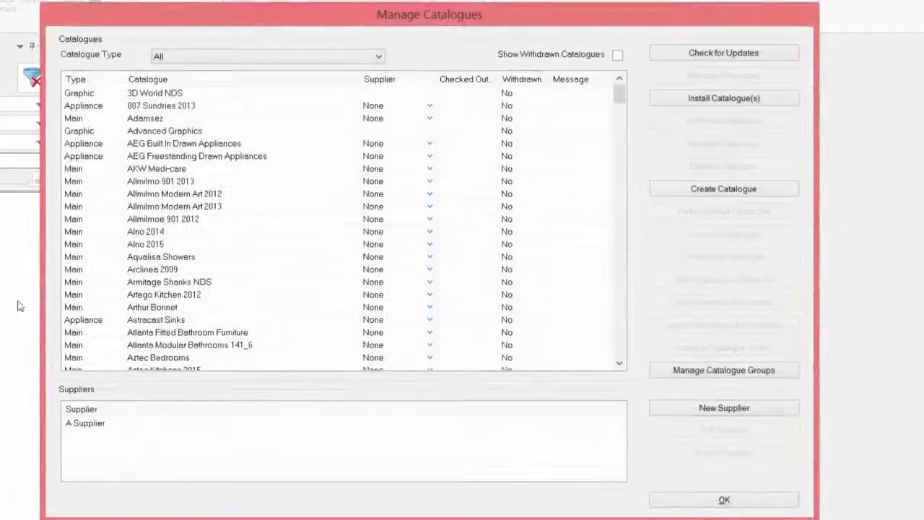
left_click_drag(619, 96, 618, 220)
left_click_drag(655, 158, 634, 55)
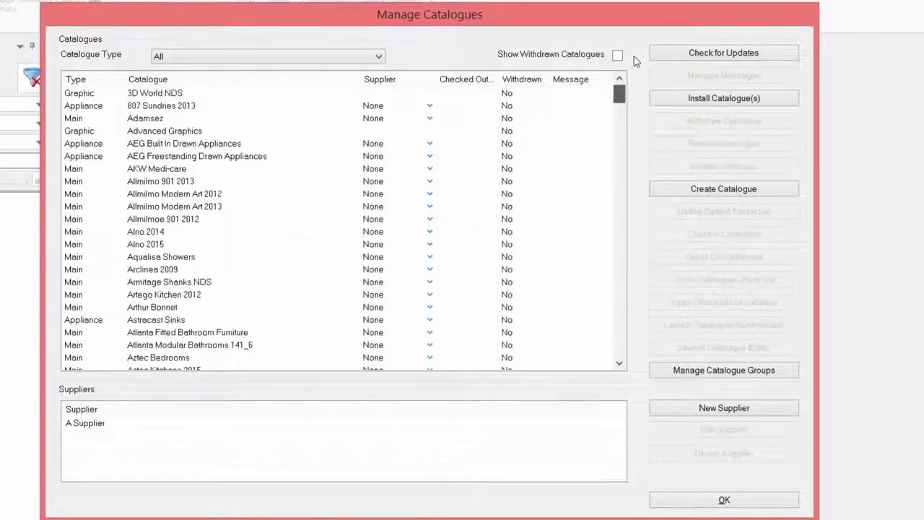
Create a new catalogue group named "Training Kitchens" and select it in the group list.
left_click(697, 376)
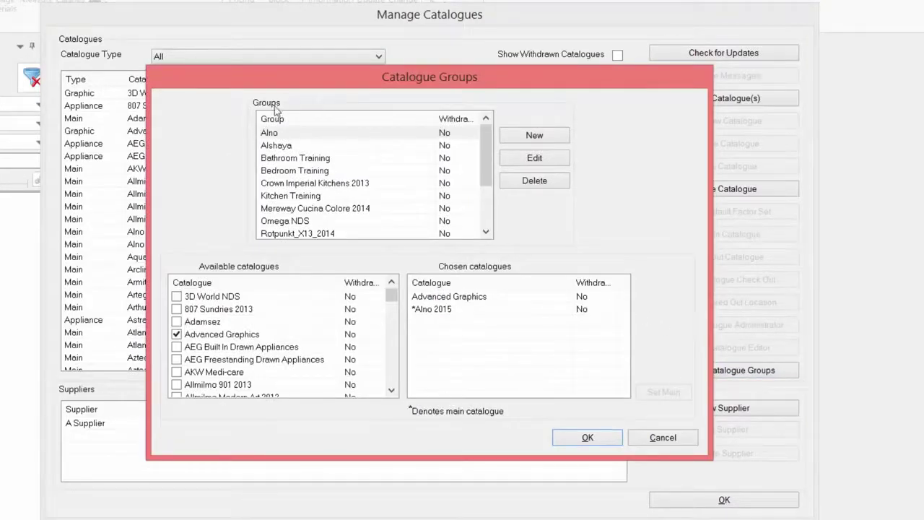
left_click(526, 140)
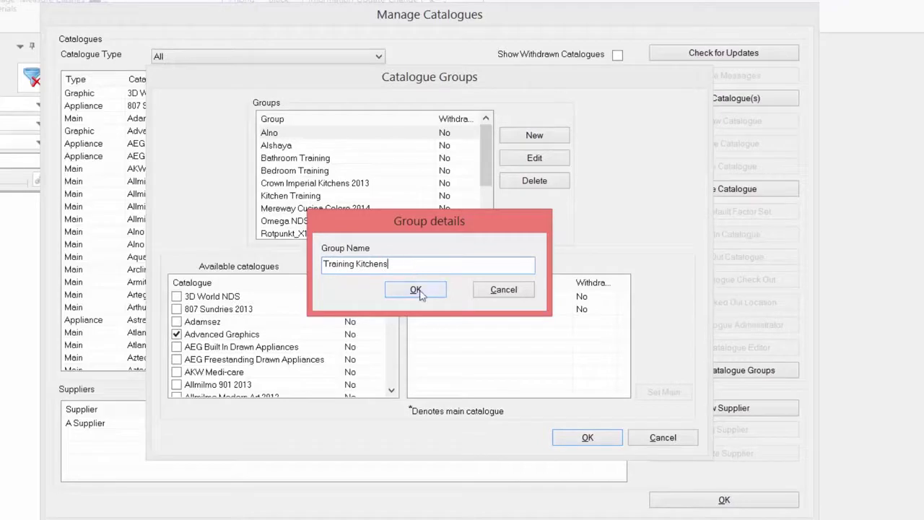
left_click(417, 289)
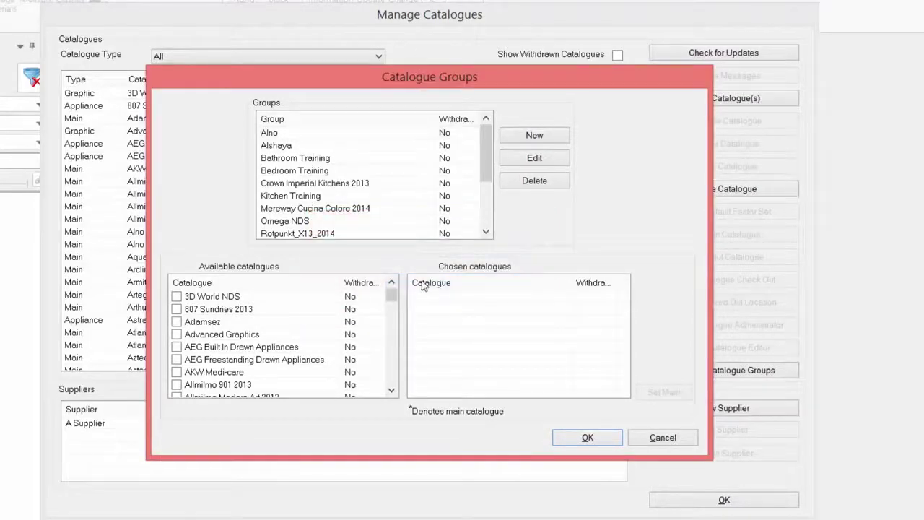
left_click_drag(488, 159, 492, 202)
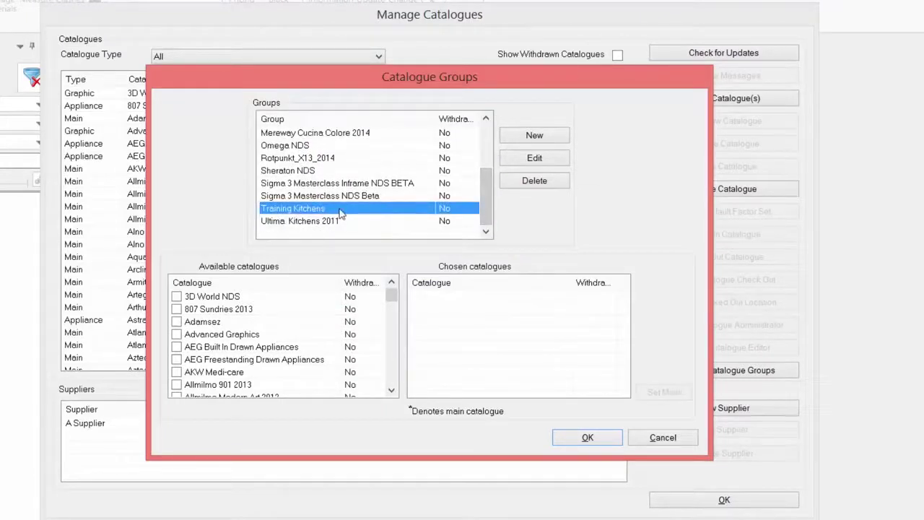
Add Advanced Graphics, AEG Built In Drawn Appliances and AEG Freestanding Drawn Appliances to the Training Kitchens group.
left_click(469, 355)
left_click(469, 355)
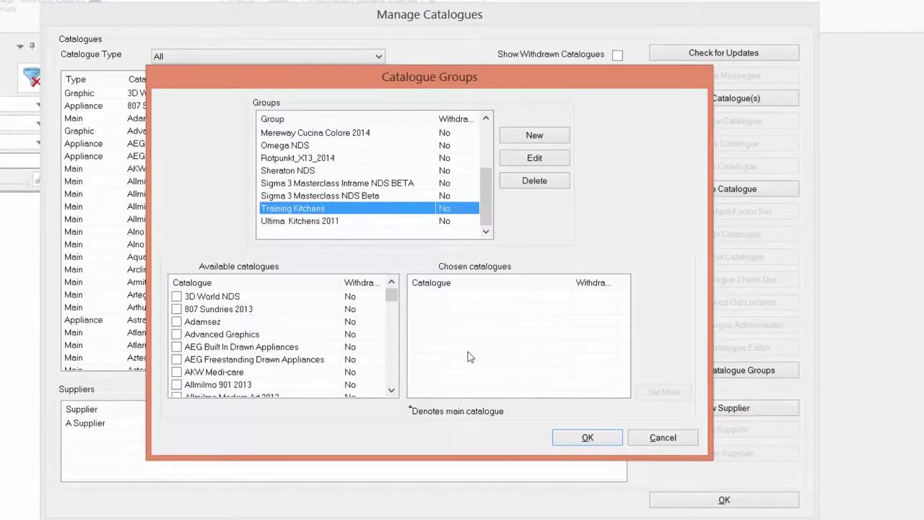
left_click(230, 361)
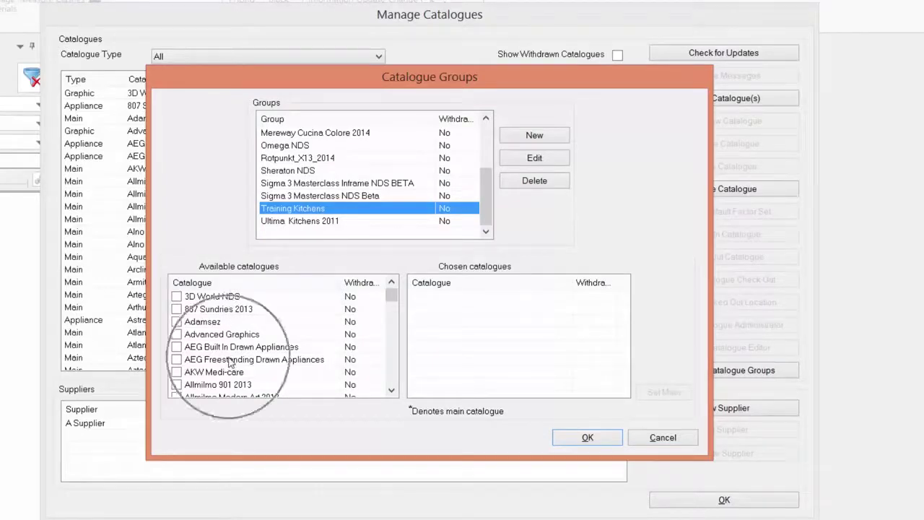
left_click(176, 334)
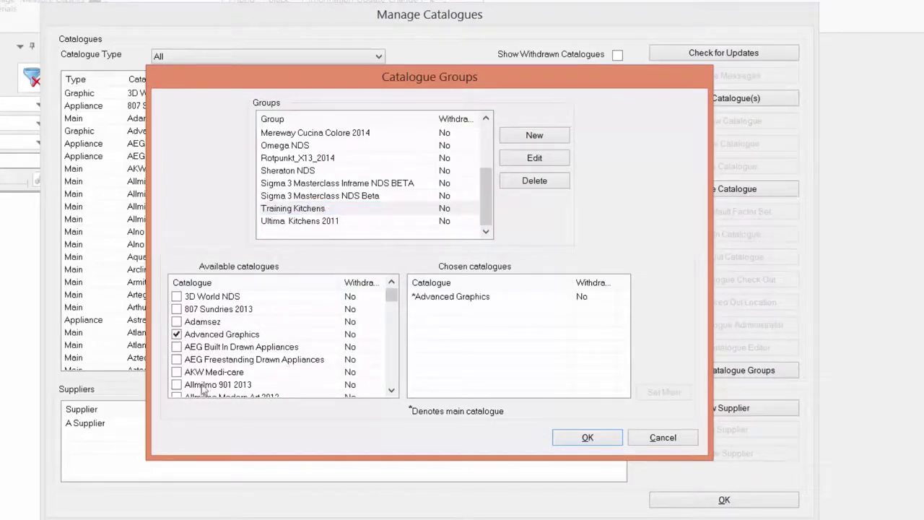
left_click(177, 347)
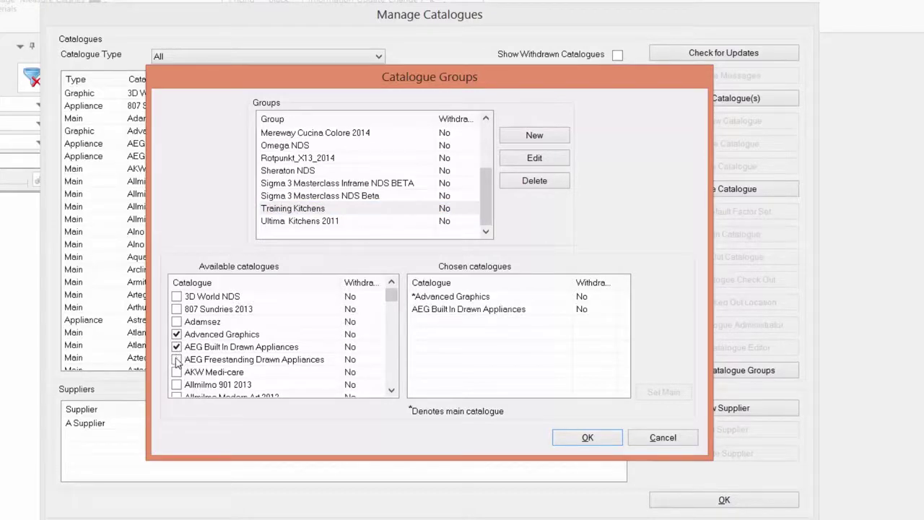
left_click(177, 359)
Add the Corian Worktops, Franke Selection UK and Fusion Tiles catalogues to the Training Kitchens group.
left_click_drag(391, 299, 392, 321)
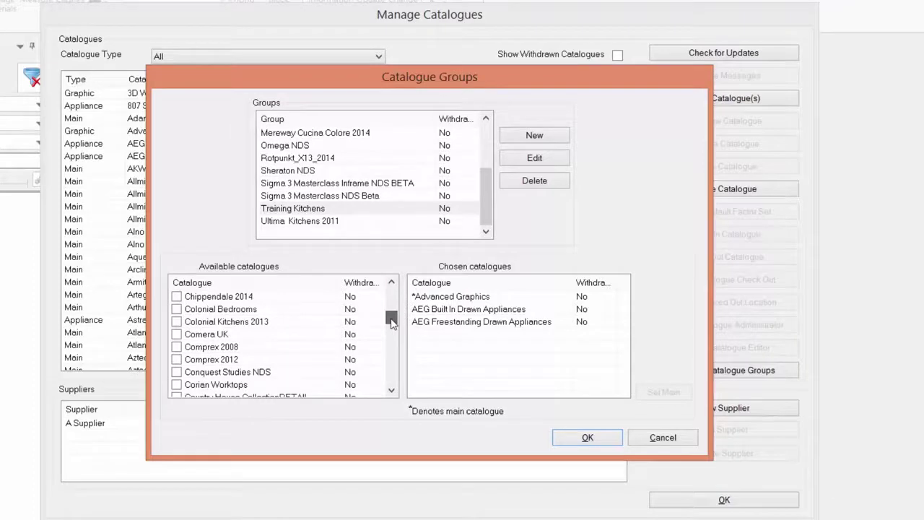
left_click(176, 385)
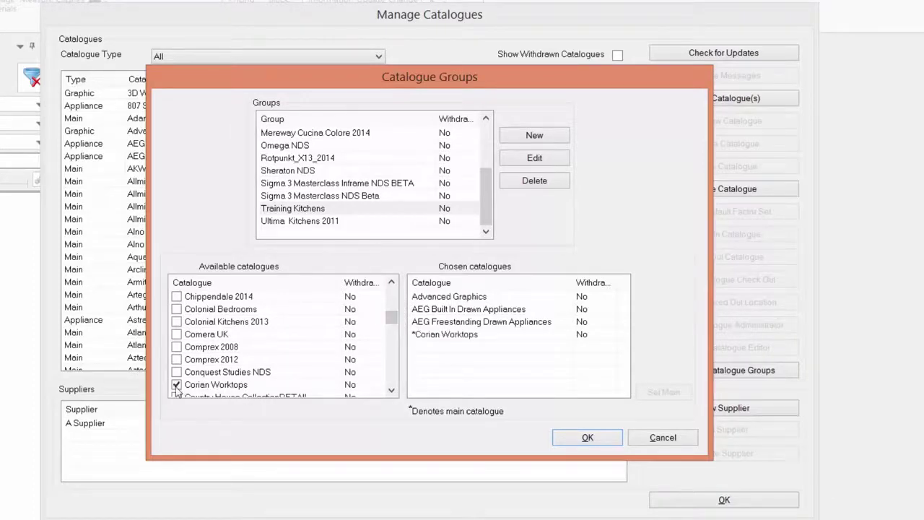
left_click(234, 360)
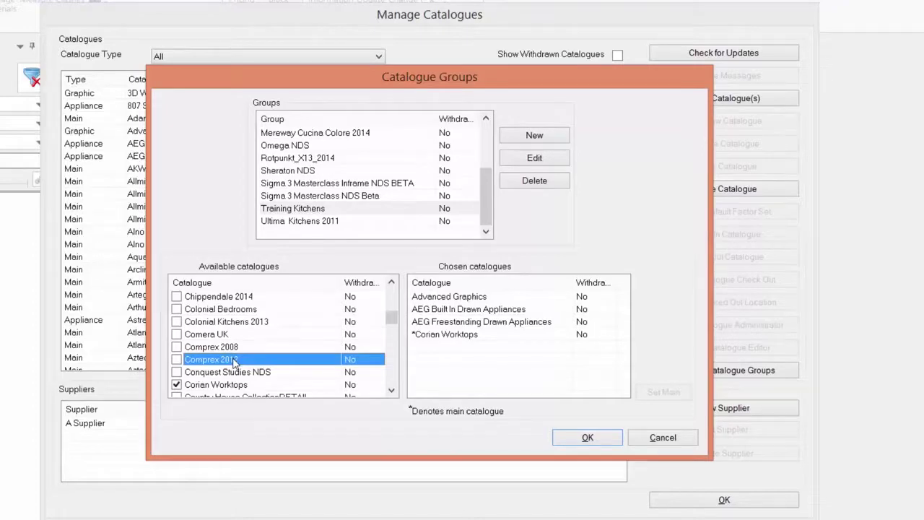
key("f")
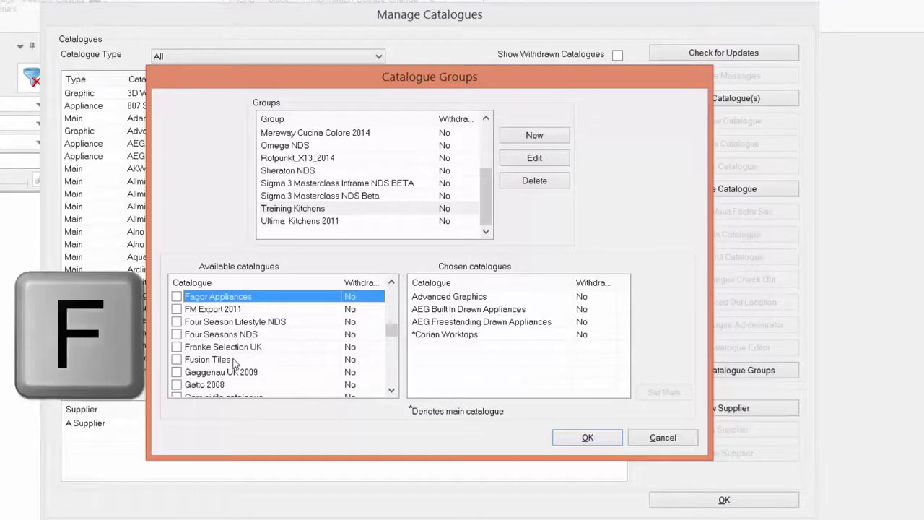
left_click(177, 348)
left_click(176, 360)
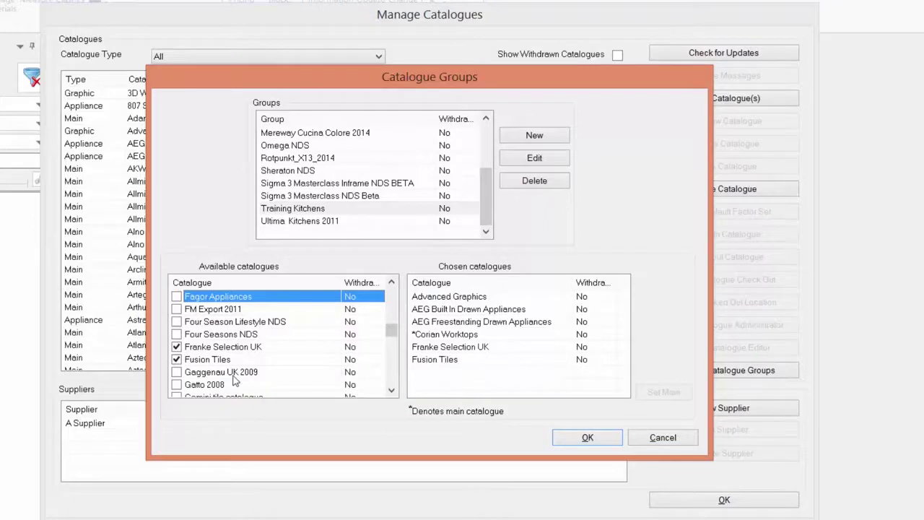
Add Universal Building Symbols v8, Universal Kitchens (Non Priced) and Universal Lighting to the Training Kitchens group.
key("u")
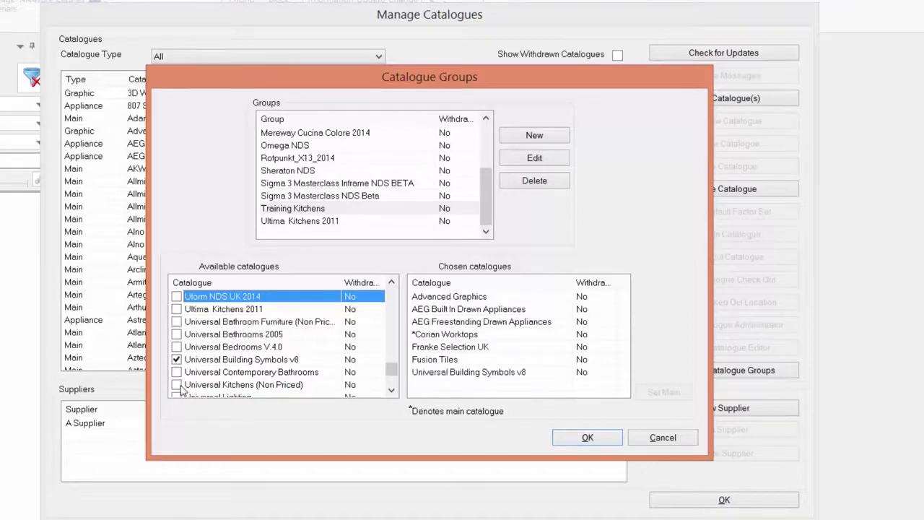
left_click(176, 384)
left_click(392, 390)
left_click(391, 390)
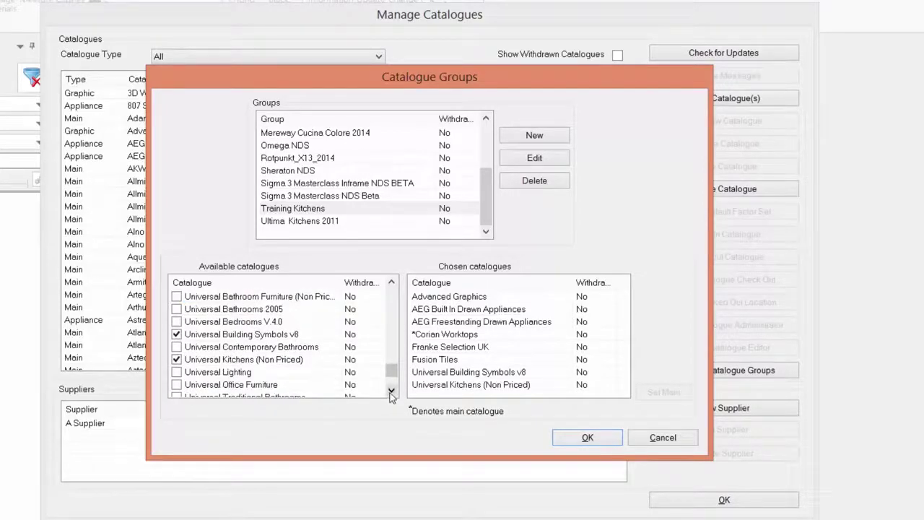
left_click(176, 372)
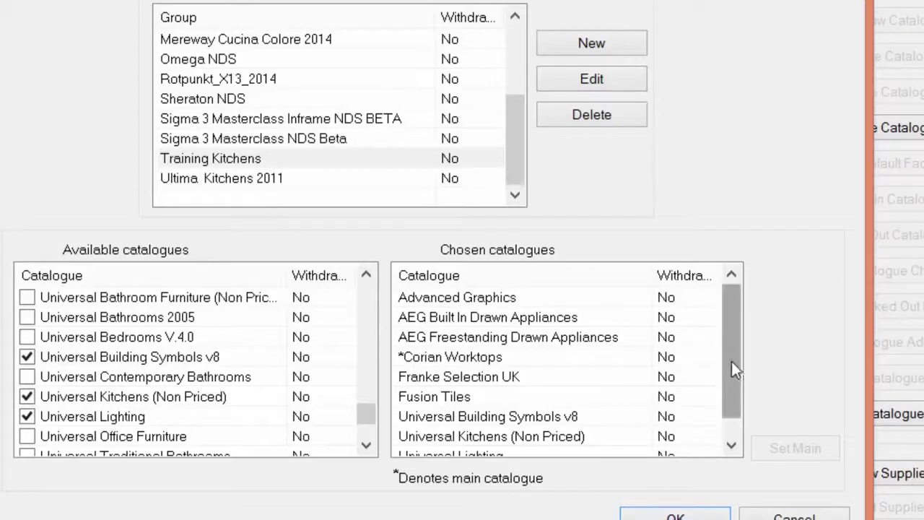
Set Universal Kitchens (Non Priced) as the main catalogue of the Training Kitchens group and save the catalogue group changes.
left_click_drag(728, 360, 723, 393)
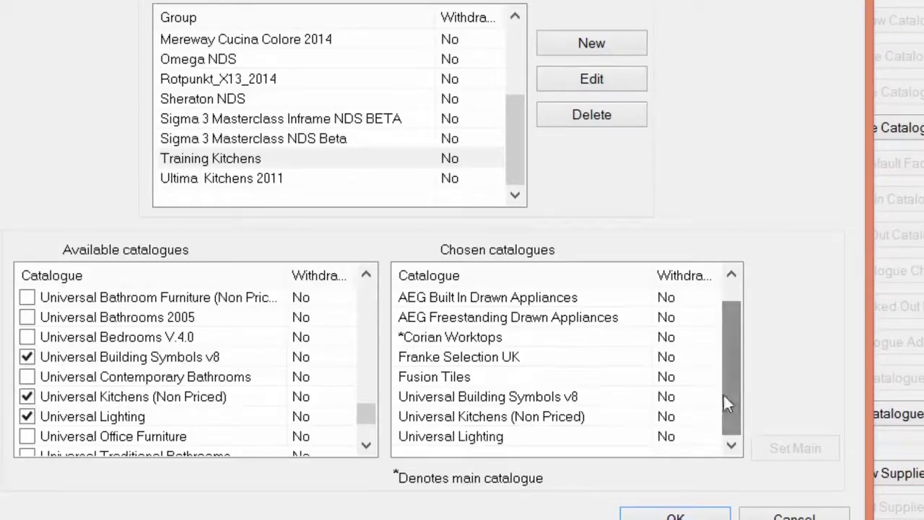
left_click(465, 418)
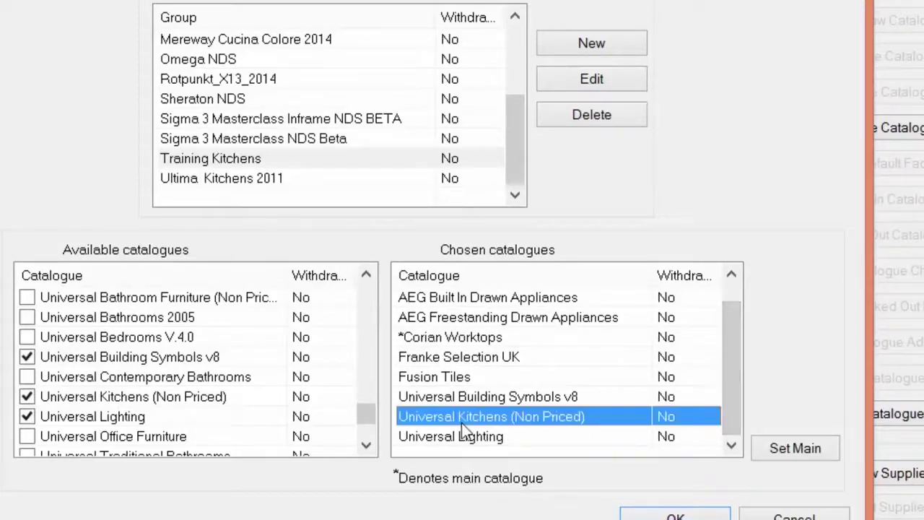
left_click(787, 460)
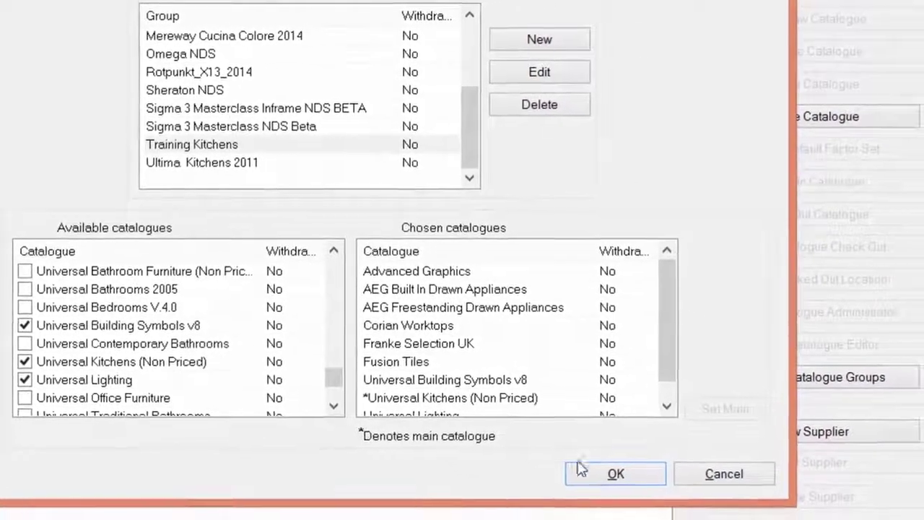
left_click(621, 482)
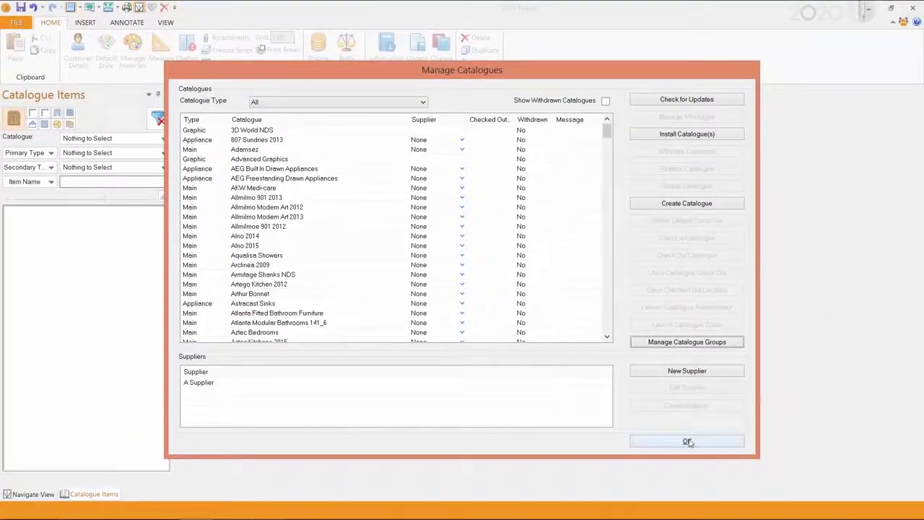
left_click(687, 441)
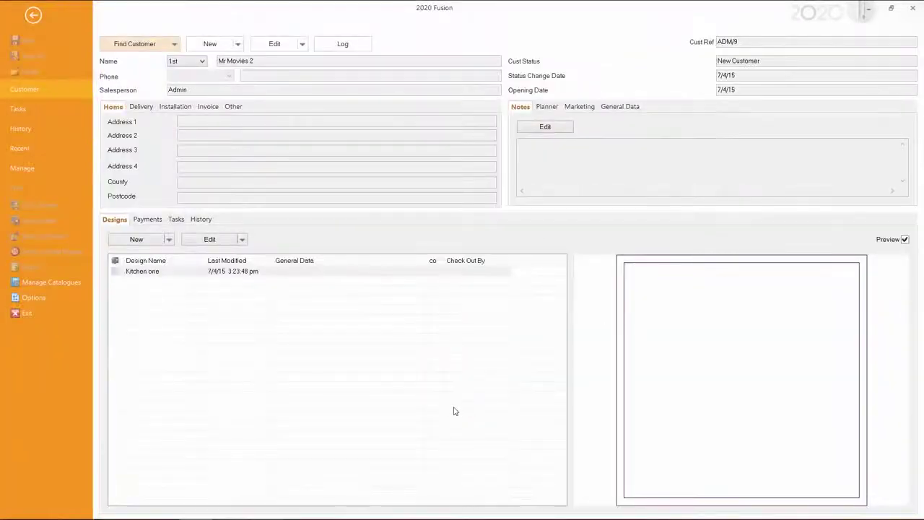
Create a new design named "Kitchen 2" for the customer, using the Training Kitchens catalogue group and the 20% VAT profile.
left_click(138, 240)
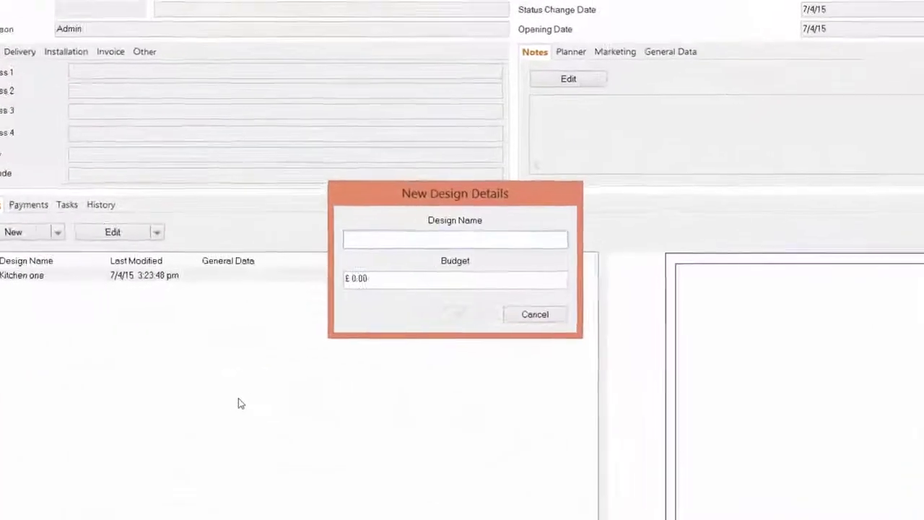
type("Kitchen 2")
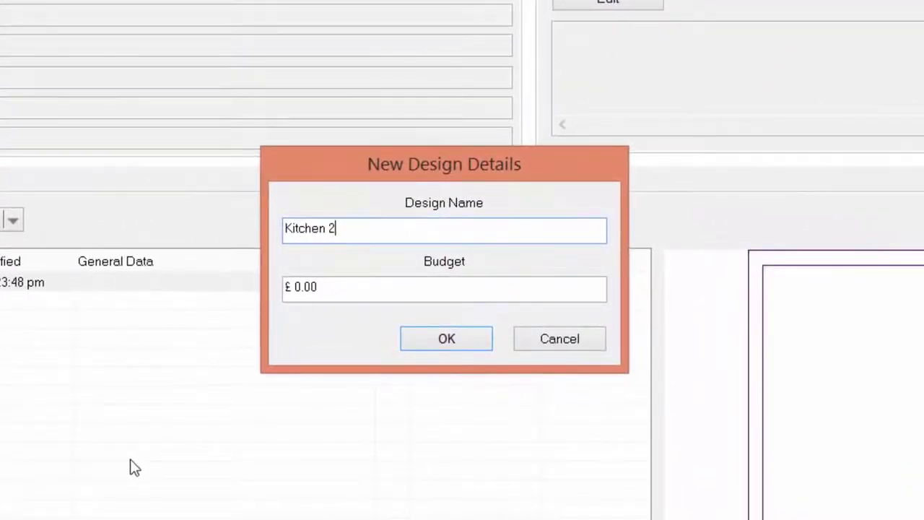
left_click(419, 343)
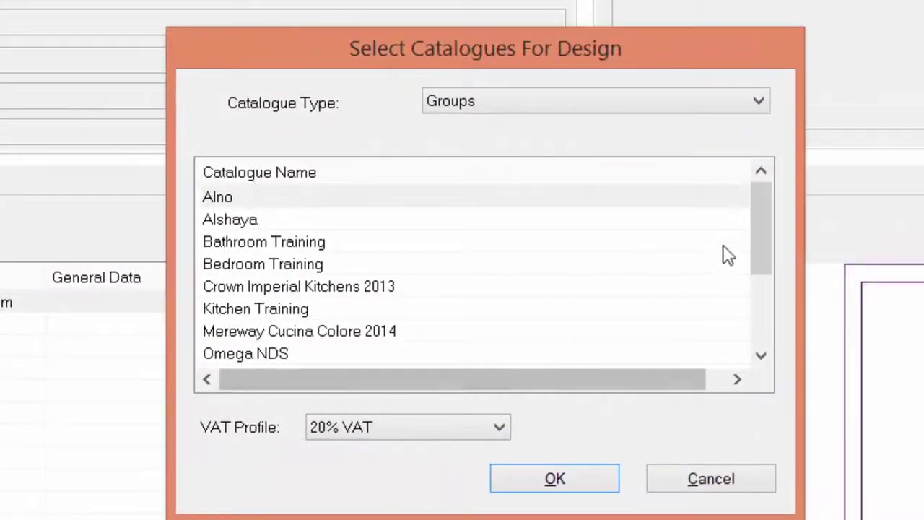
left_click_drag(759, 233, 771, 318)
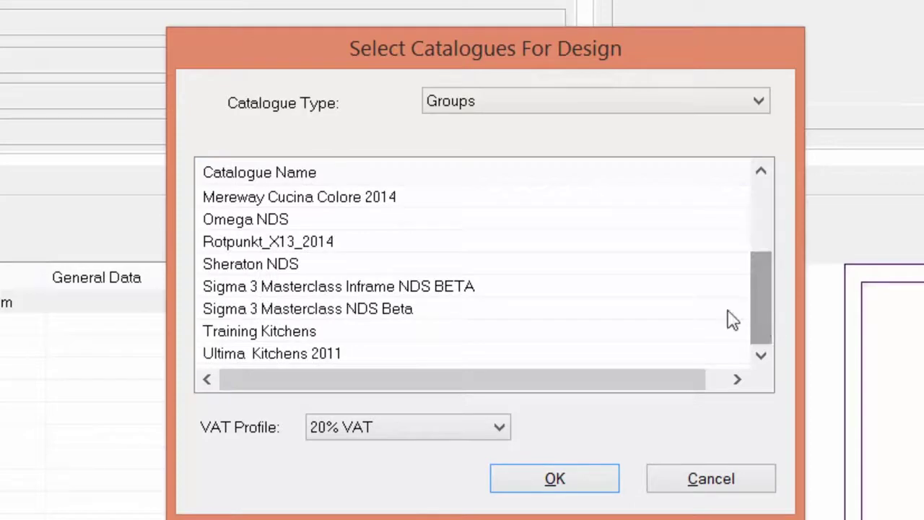
left_click(290, 334)
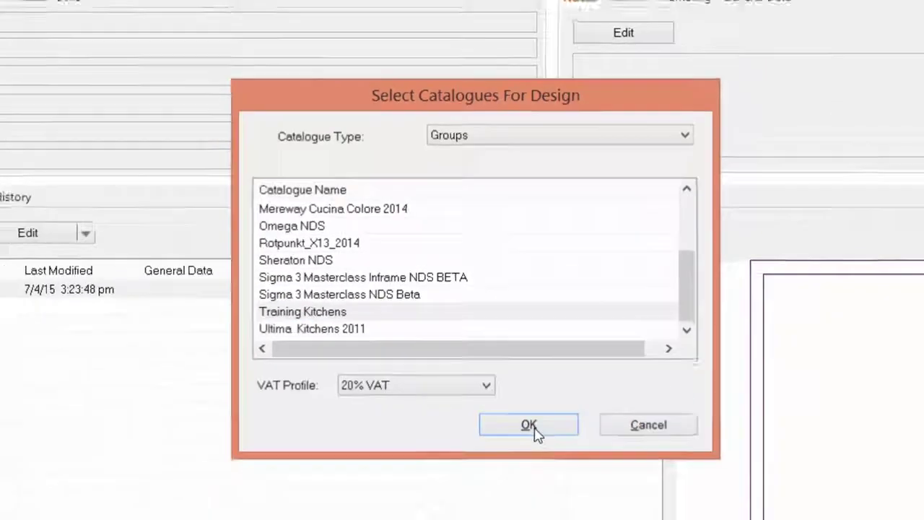
left_click(554, 478)
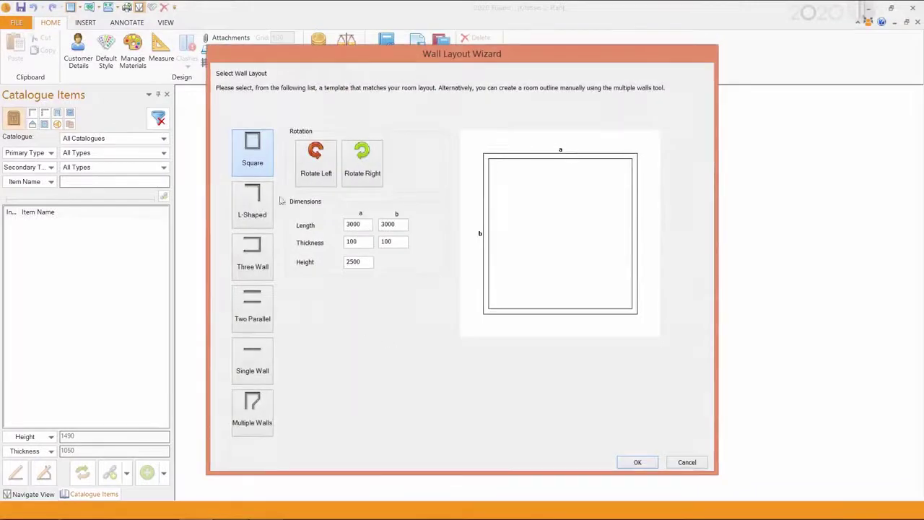
Create the room with the Square wall layout, 3000 by 3000 and 2500 high, and accept the Advanced Graphics style details.
left_click(638, 463)
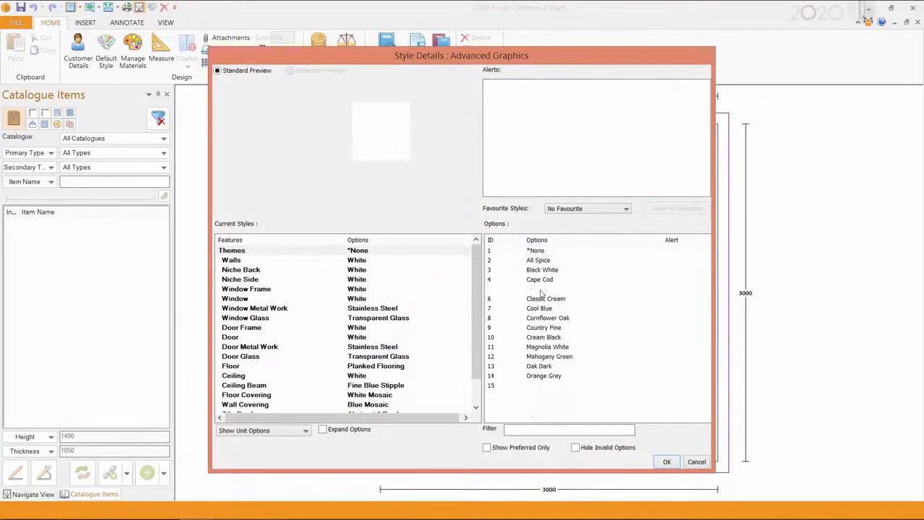
left_click(540, 290)
left_click(666, 462)
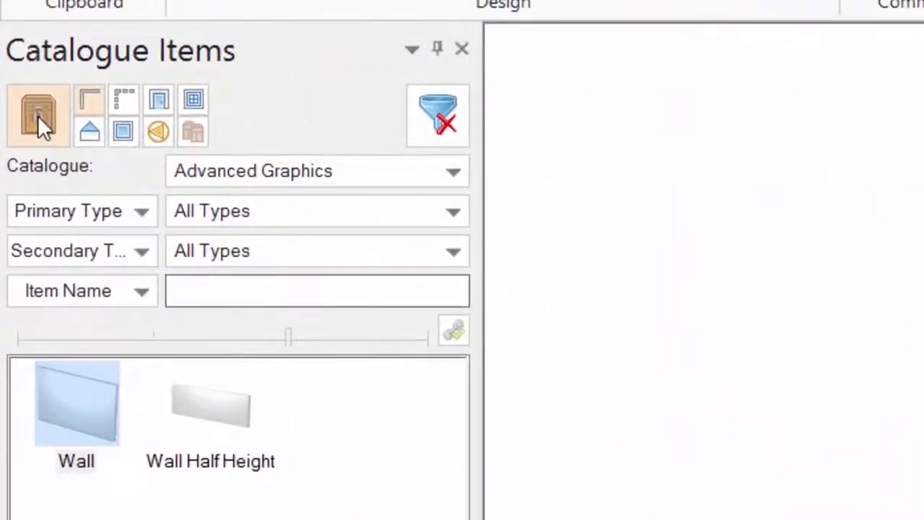
Show the furniture items of the main catalogue and check which catalogues are available in the design.
left_click(36, 117)
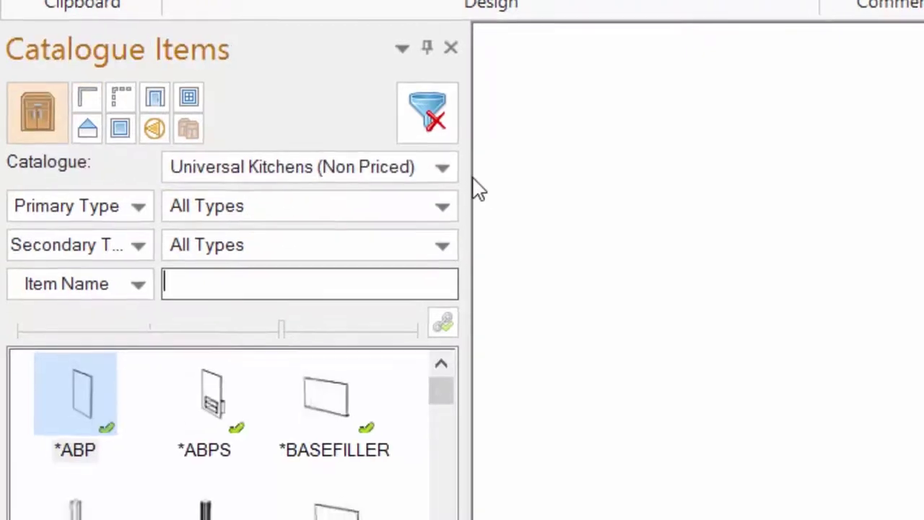
left_click(441, 167)
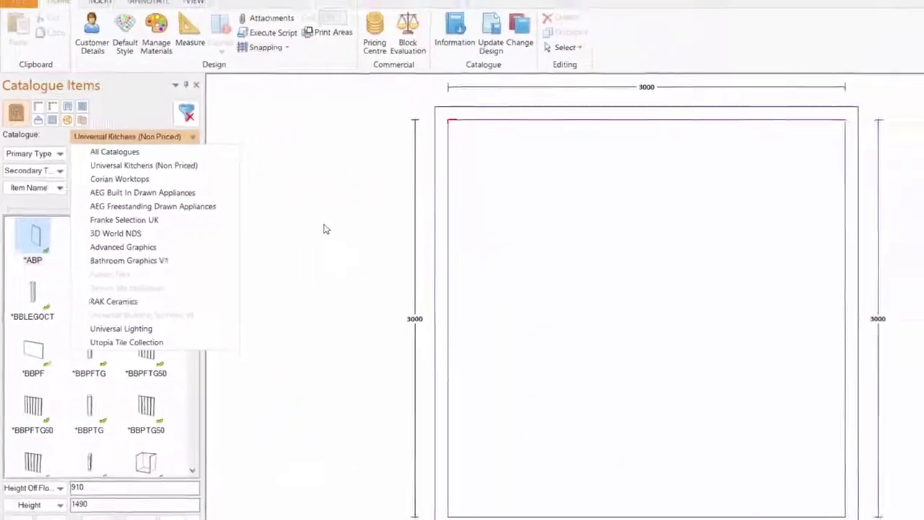
left_click(393, 244)
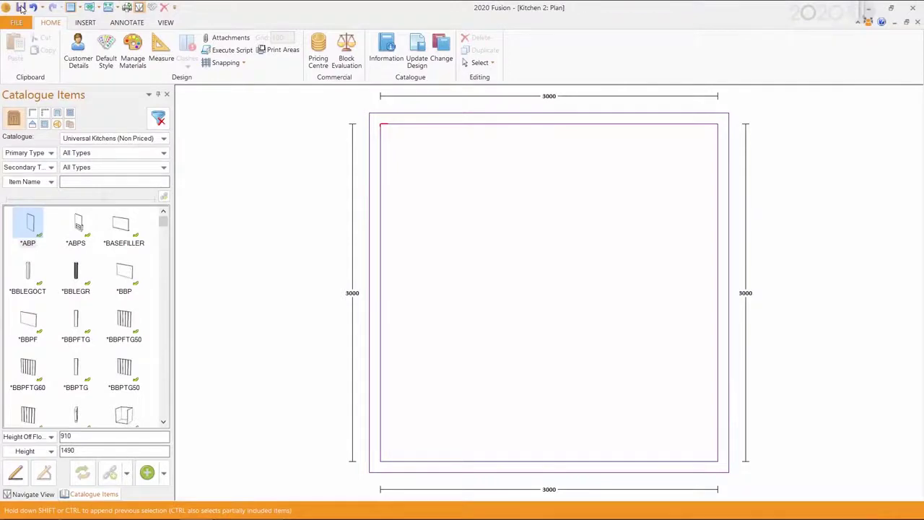
Close the Kitchen 2 design and open the catalogue group management for editing the groups.
left_click(16, 22)
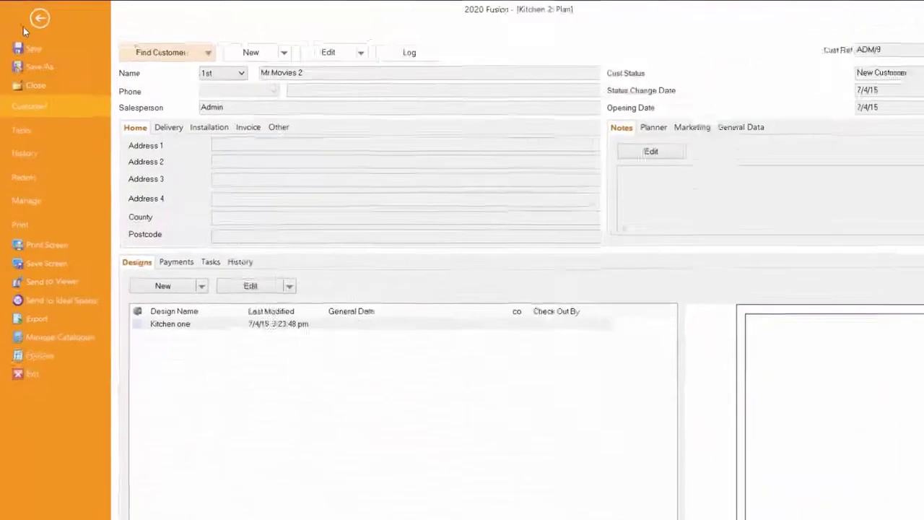
left_click(32, 85)
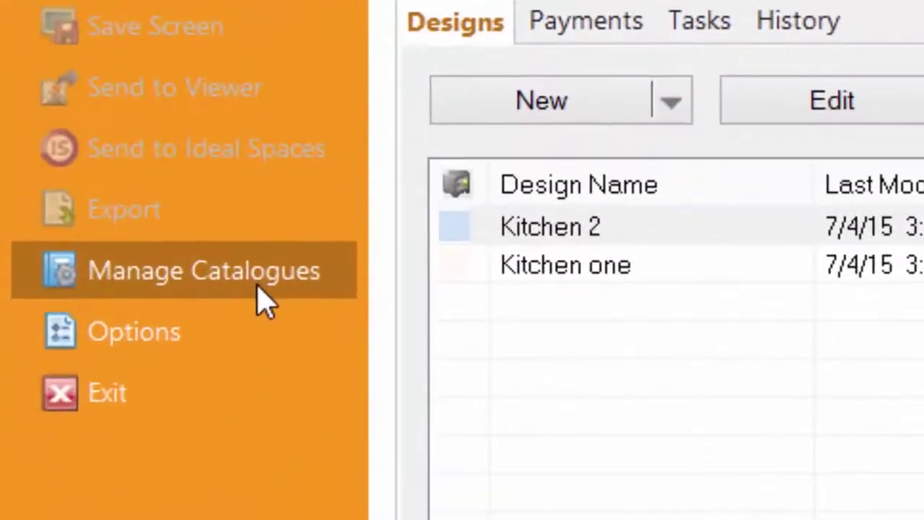
left_click(304, 296)
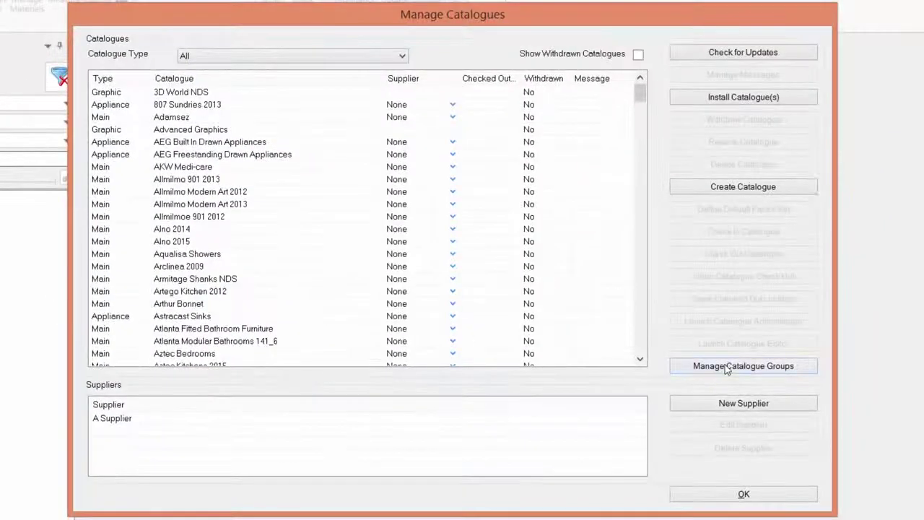
left_click(725, 366)
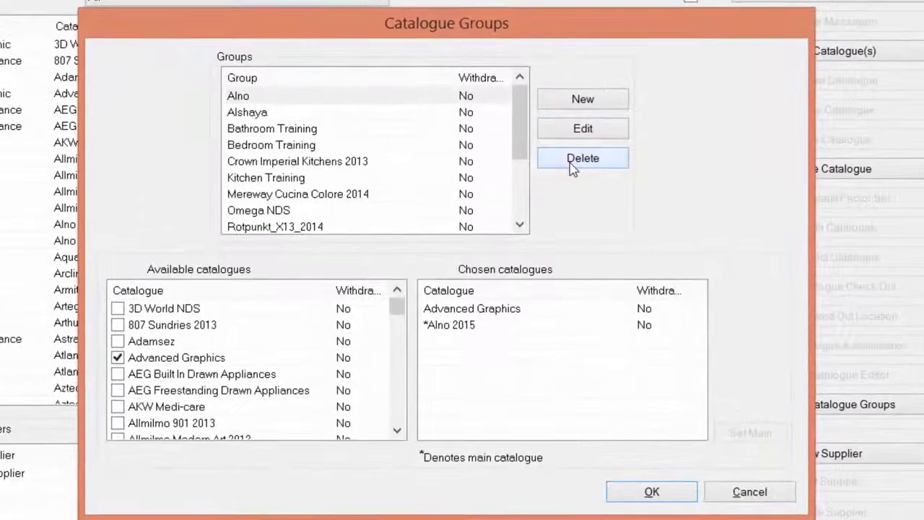
Delete the Alno and Alshaya catalogue groups.
left_click(549, 182)
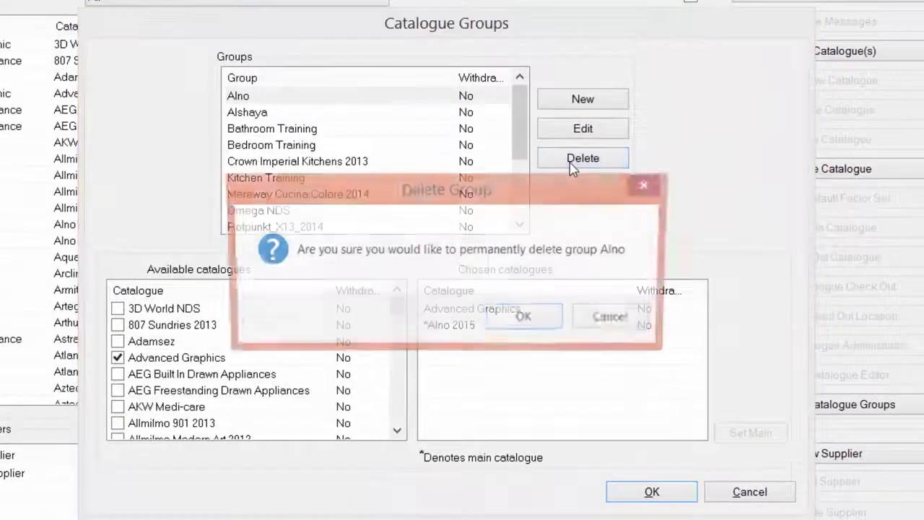
left_click(541, 322)
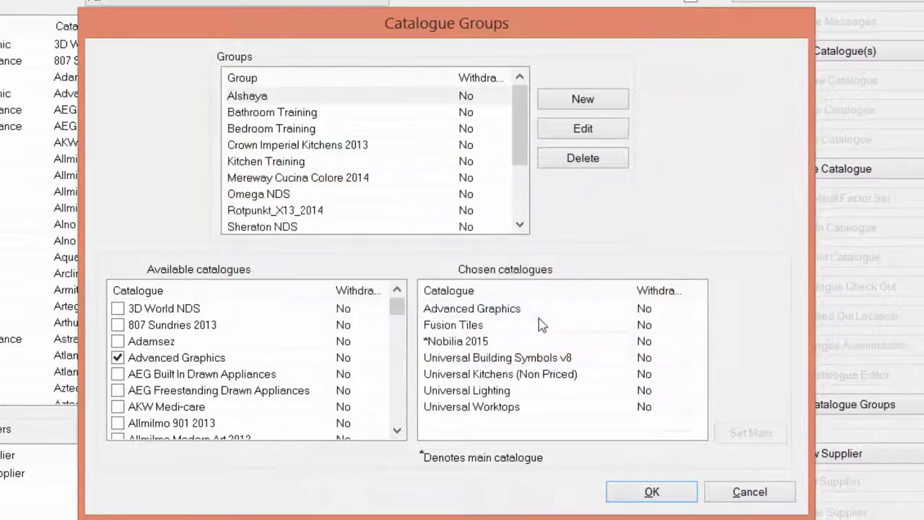
left_click(584, 164)
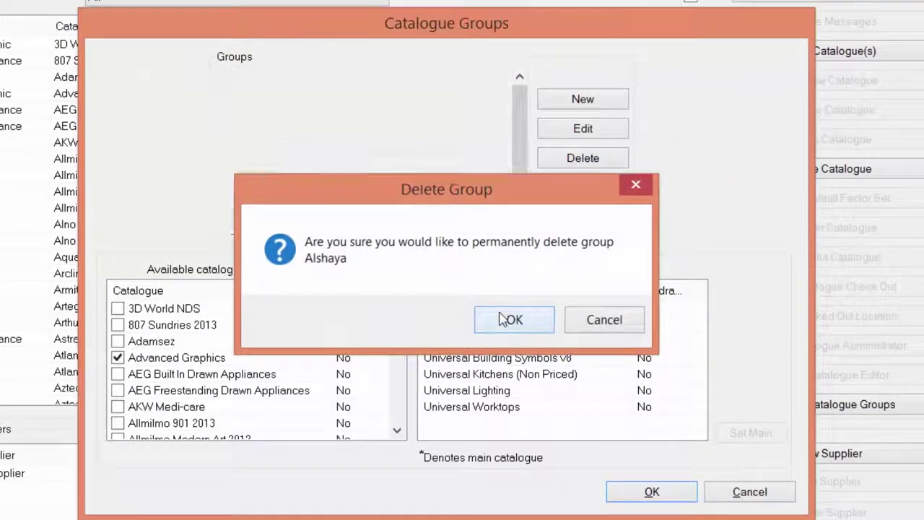
left_click(501, 317)
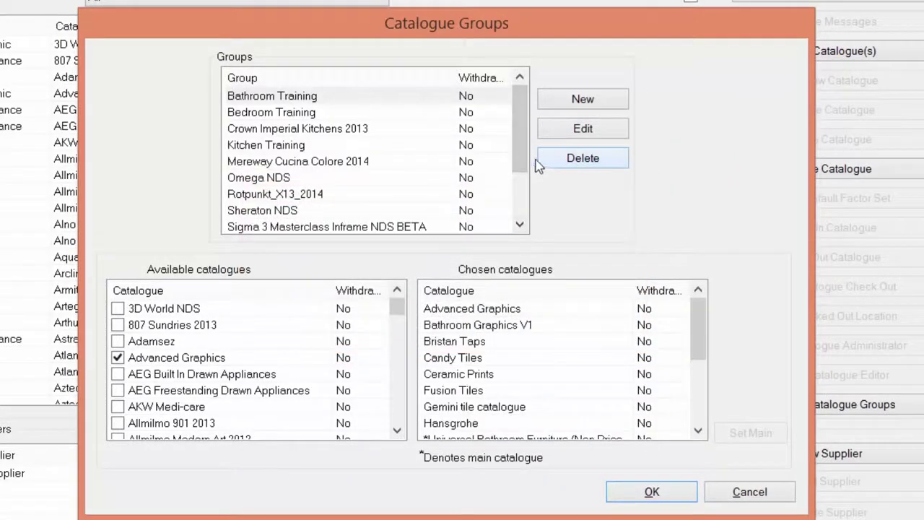
Delete the Crown Imperial Kitchens 2013 and Mereway Cucina Colore 2014 catalogue groups.
left_click(289, 127)
left_click(582, 157)
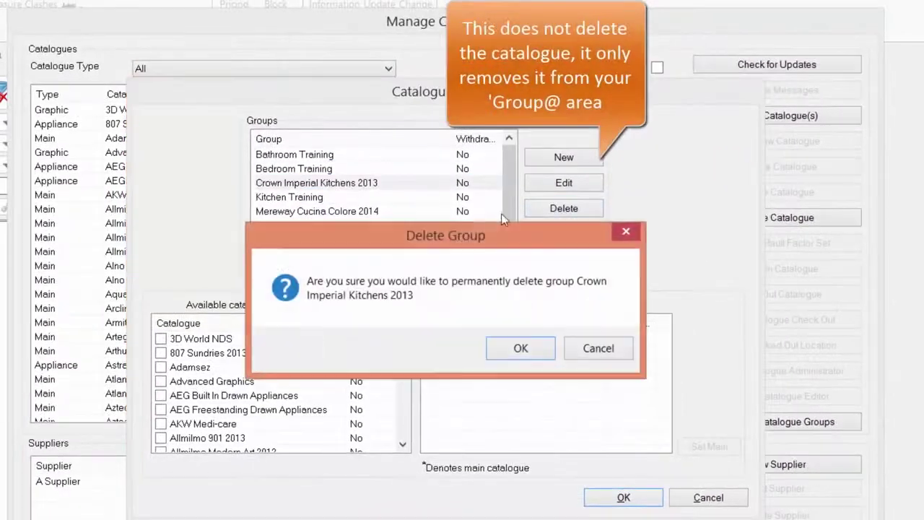
left_click(516, 347)
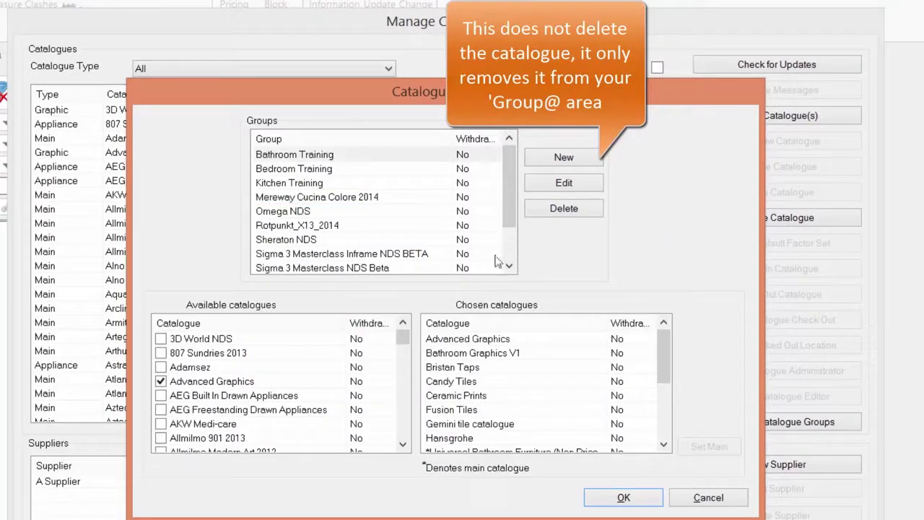
left_click(376, 201)
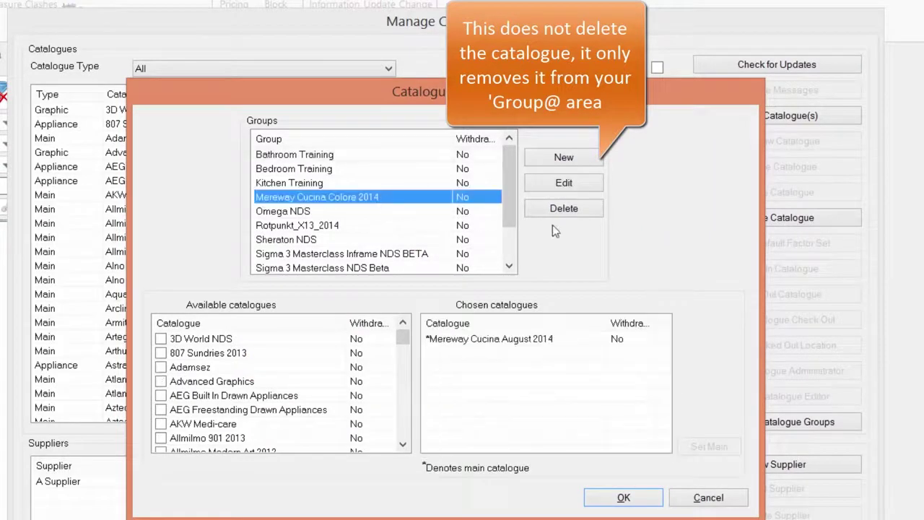
left_click(559, 210)
left_click(505, 349)
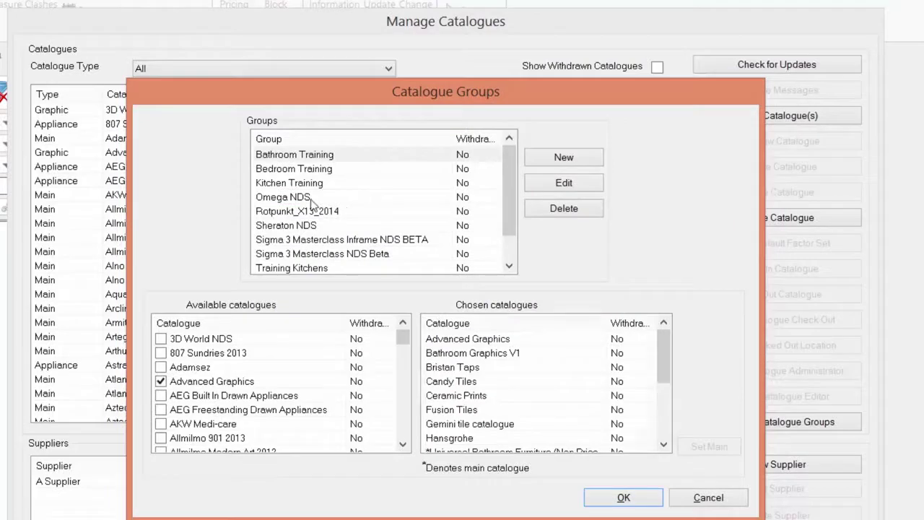
Delete the Omega NDS and Rotpunkt_X13_2014 catalogue groups.
left_click(312, 201)
left_click(556, 211)
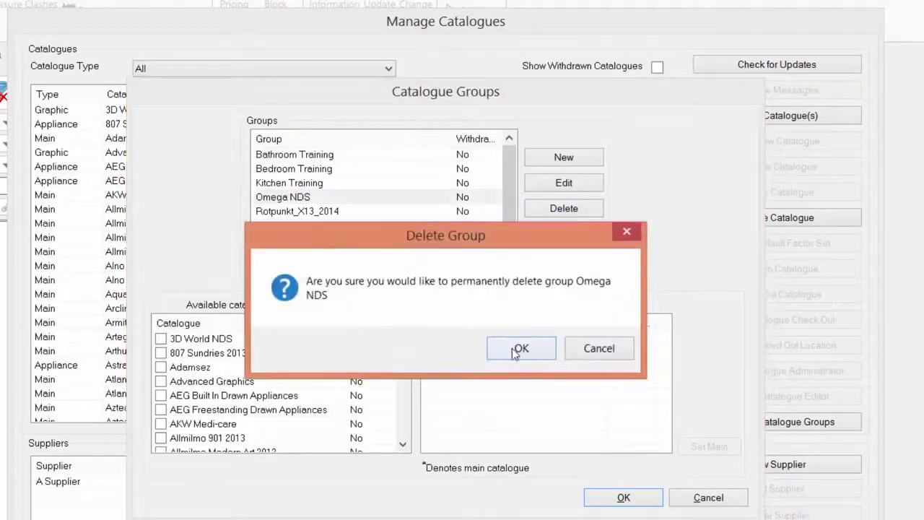
left_click(516, 349)
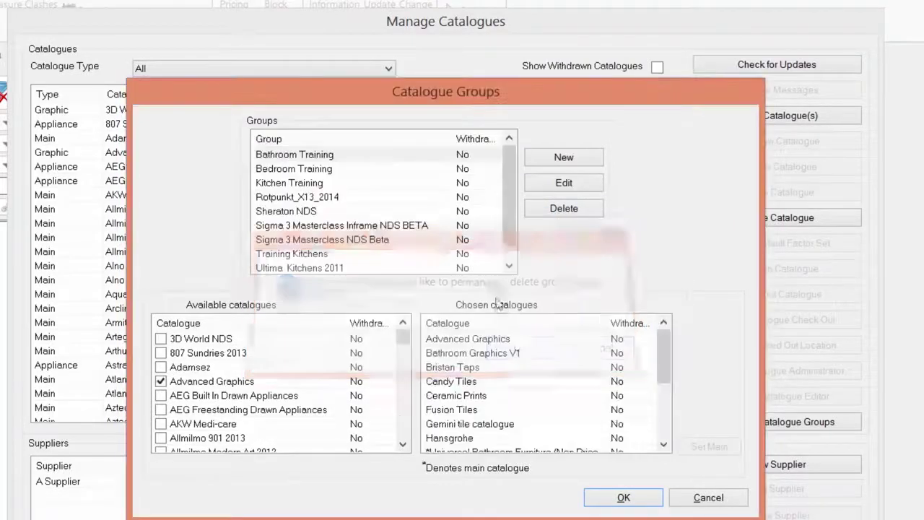
left_click(358, 200)
left_click(531, 210)
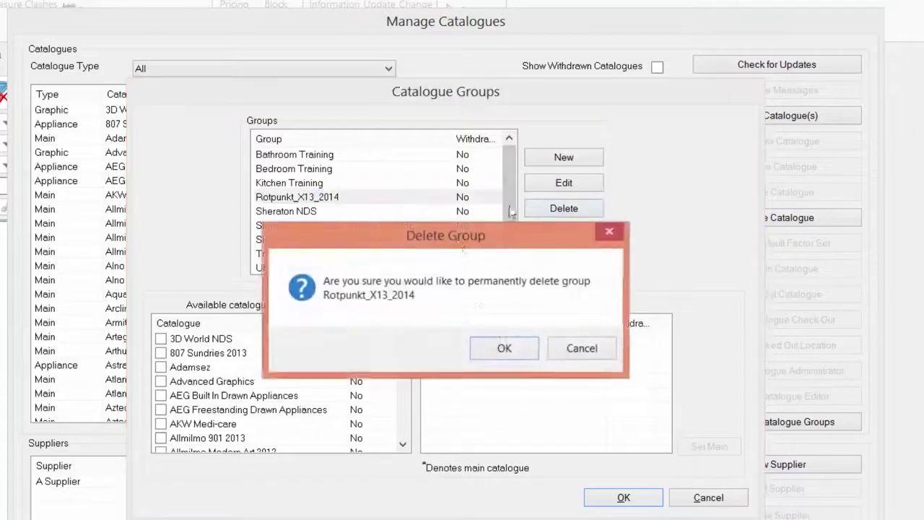
left_click(498, 350)
Delete the Sheraton NDS and Sigma 3 Masterclass Inframe NDS BETA catalogue groups.
left_click(311, 198)
left_click(565, 214)
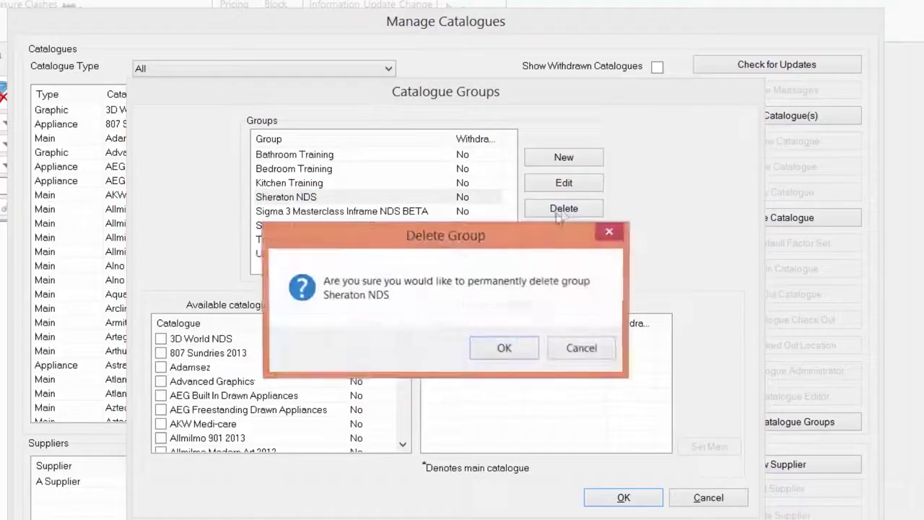
left_click(526, 348)
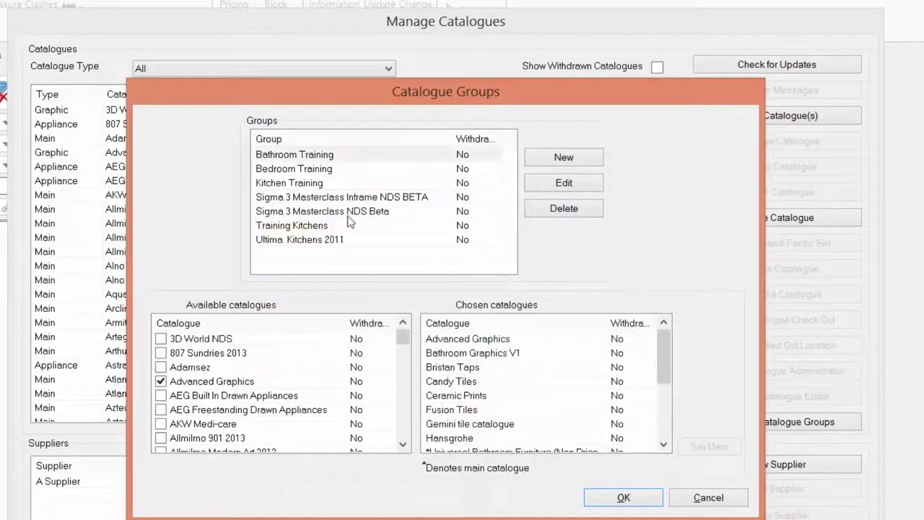
left_click(343, 199)
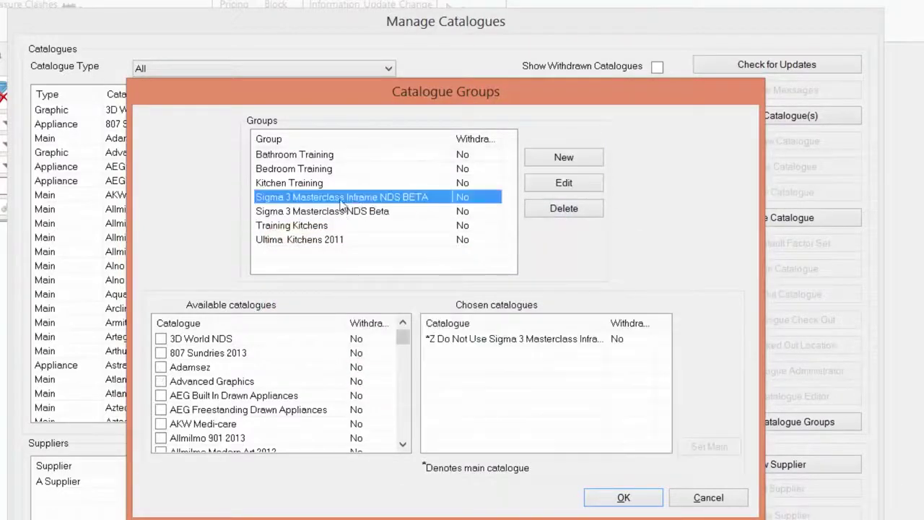
left_click(563, 209)
left_click(518, 347)
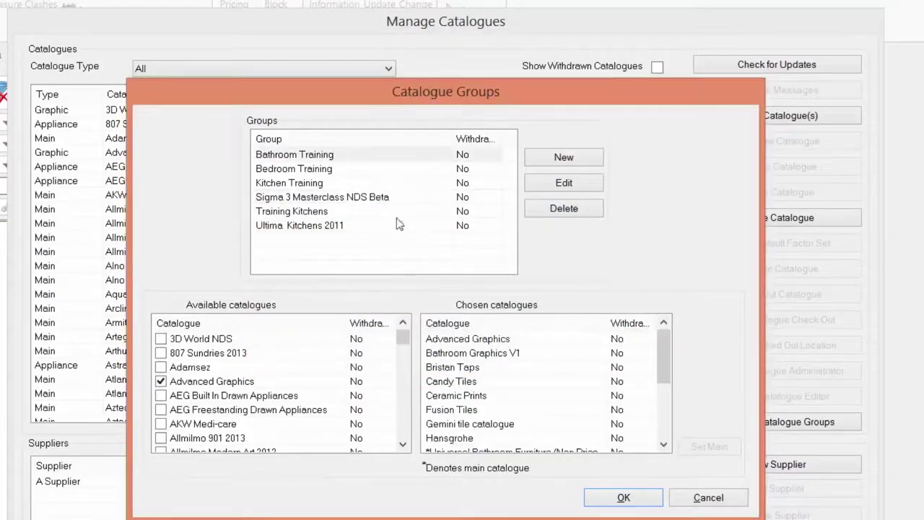
Delete the Sigma 3 Masterclass NDS Beta and Ultima Kitchens 2011 catalogue groups and accept the group changes.
left_click(432, 199)
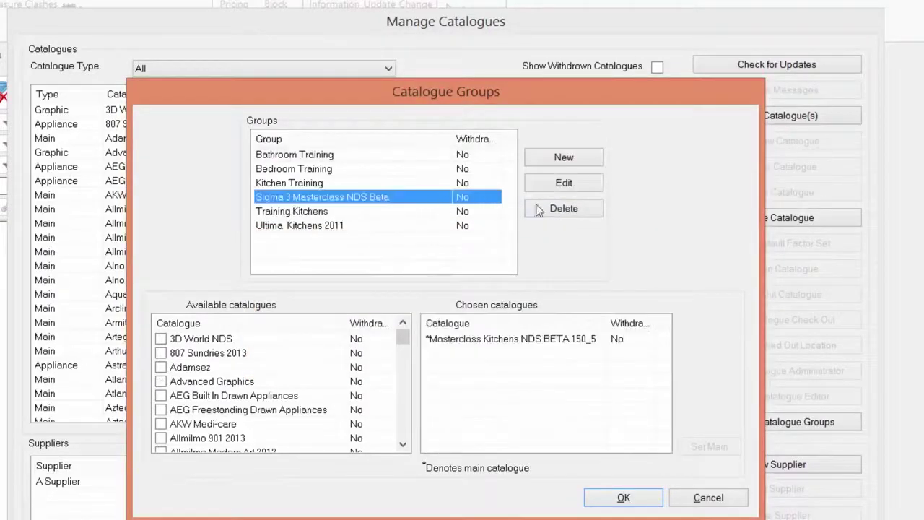
left_click(563, 208)
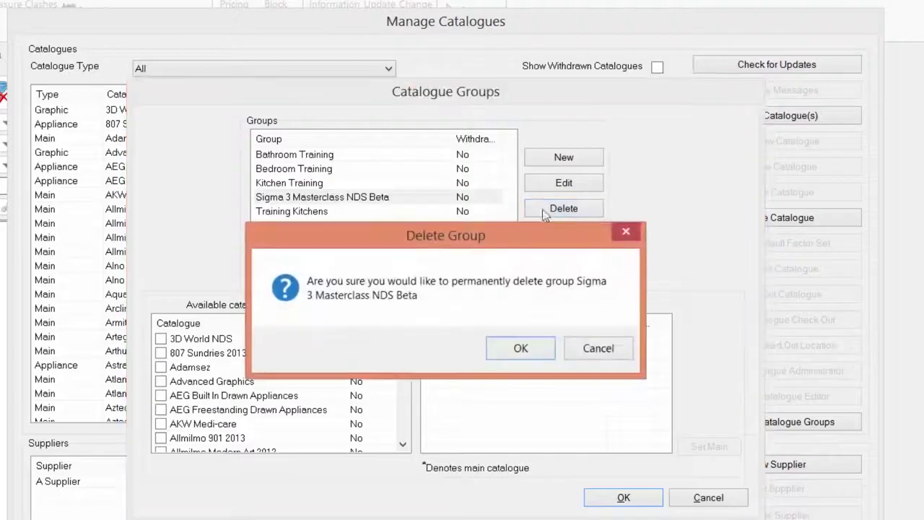
left_click(524, 348)
left_click(385, 211)
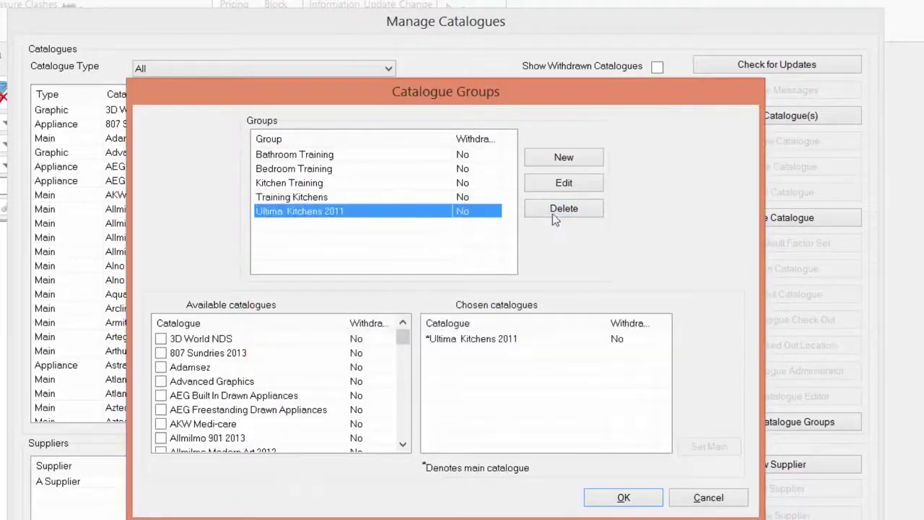
left_click(552, 211)
left_click(522, 348)
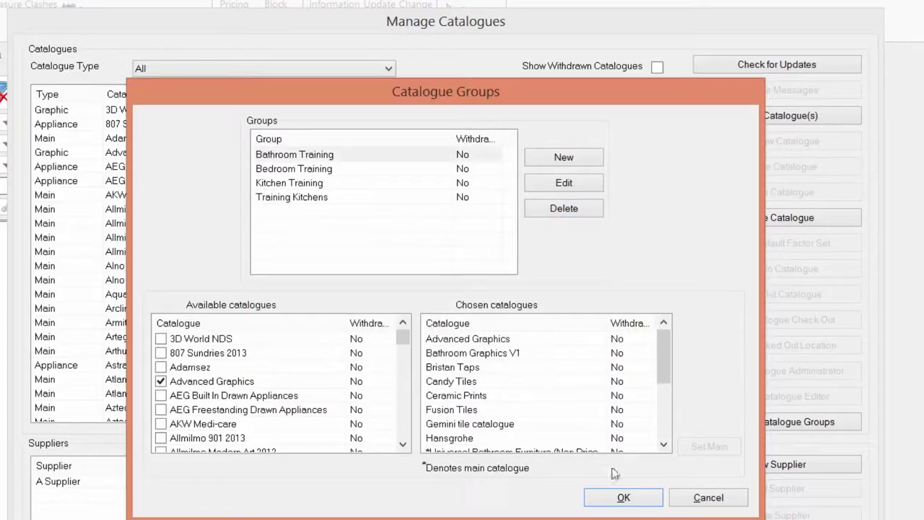
left_click(623, 497)
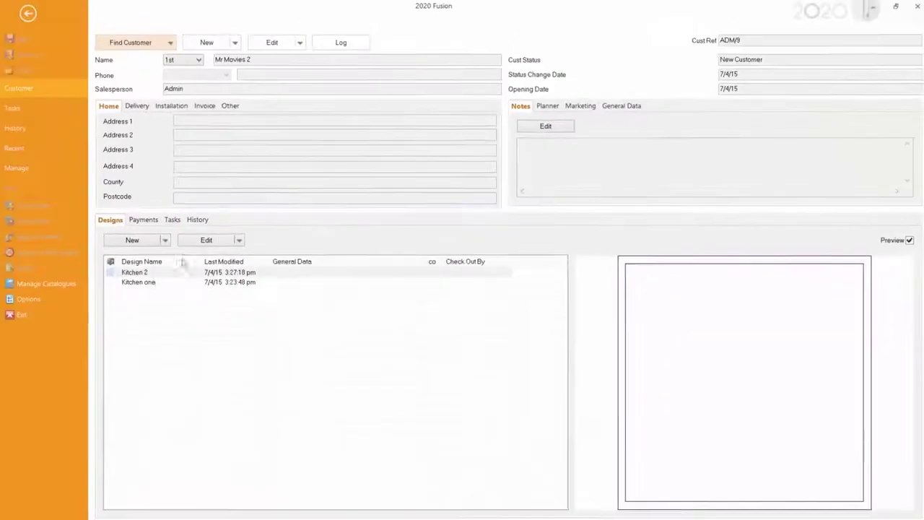
Create a new design named Kitchen 3 for the current customer.
left_click(143, 242)
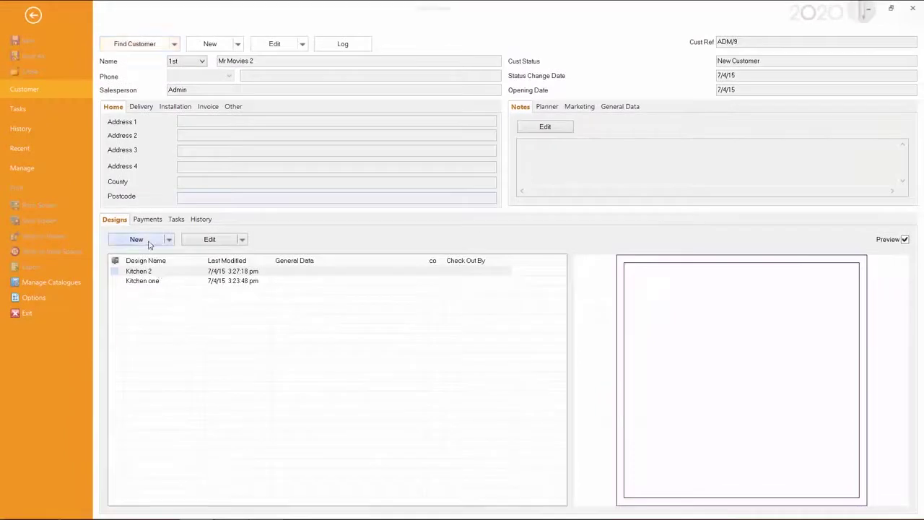
type("Kitchen 3")
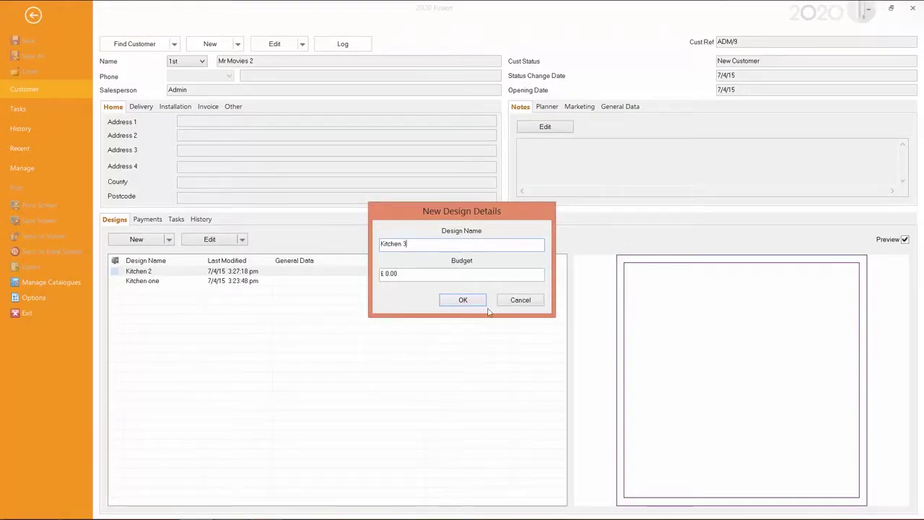
left_click(459, 301)
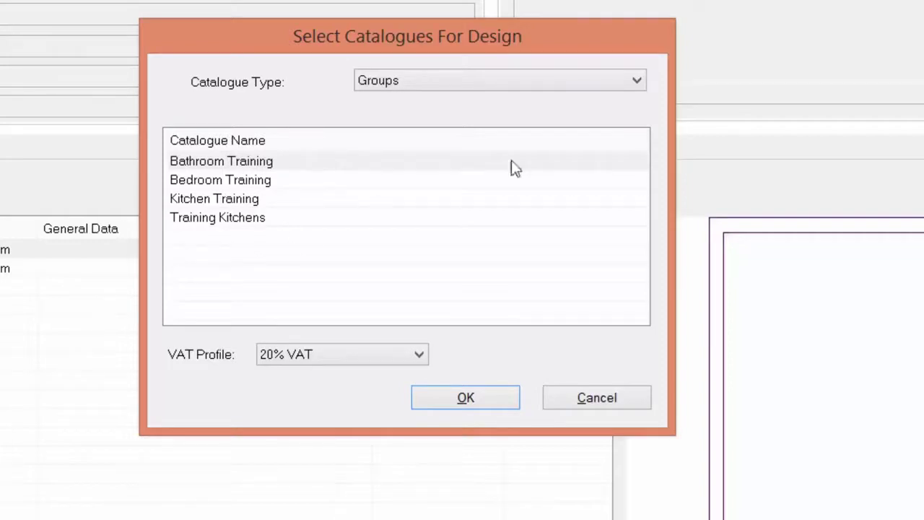
Set the catalogue type to All and look through the full list of catalogues available for the design.
left_click(637, 81)
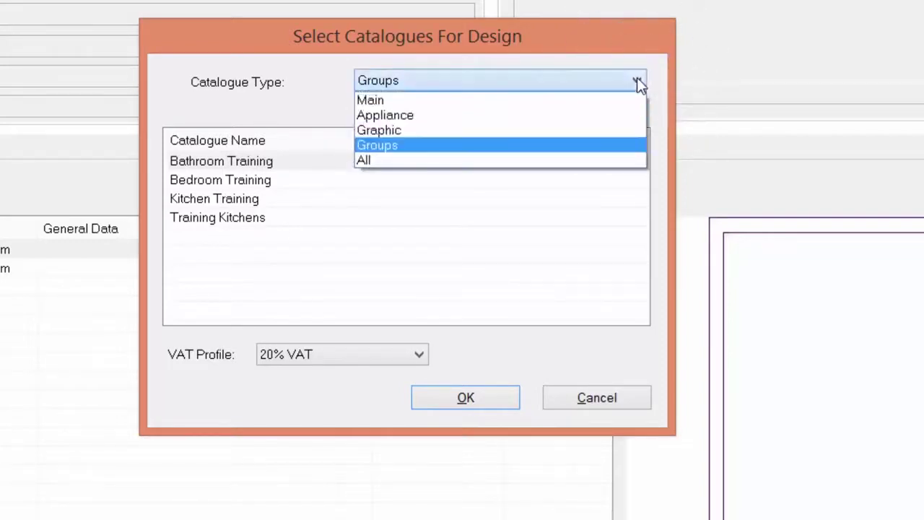
left_click(563, 160)
left_click(638, 161)
left_click_drag(637, 161, 656, 161)
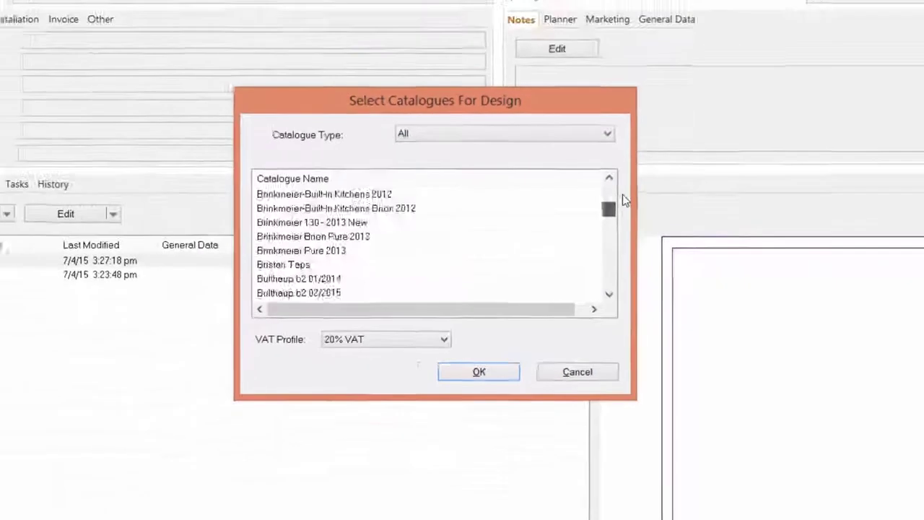
left_click_drag(622, 195, 628, 181)
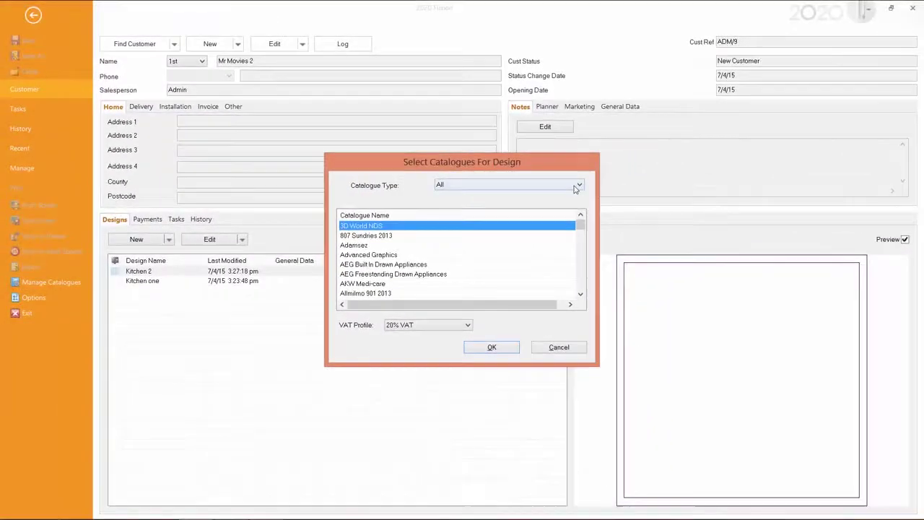
Set the catalogue type to Groups and start the design with the Kitchen Training group.
left_click(608, 134)
left_click(476, 215)
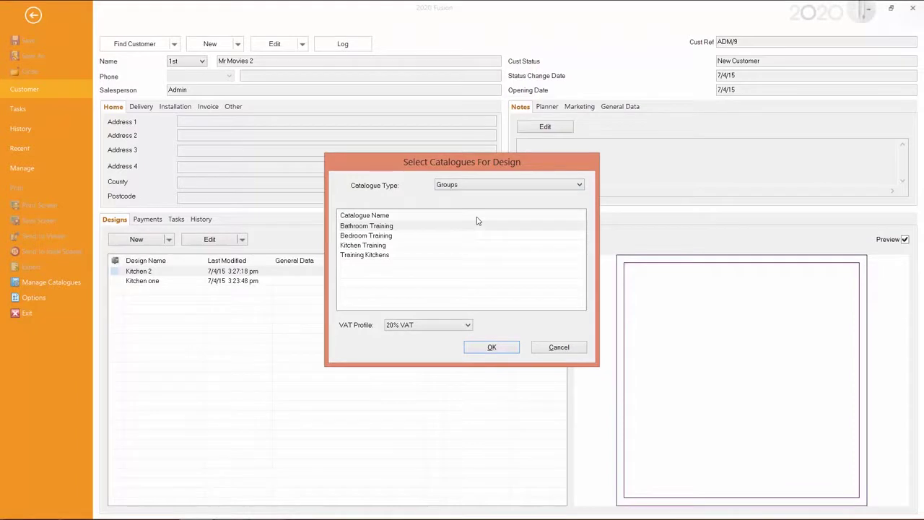
left_click(370, 246)
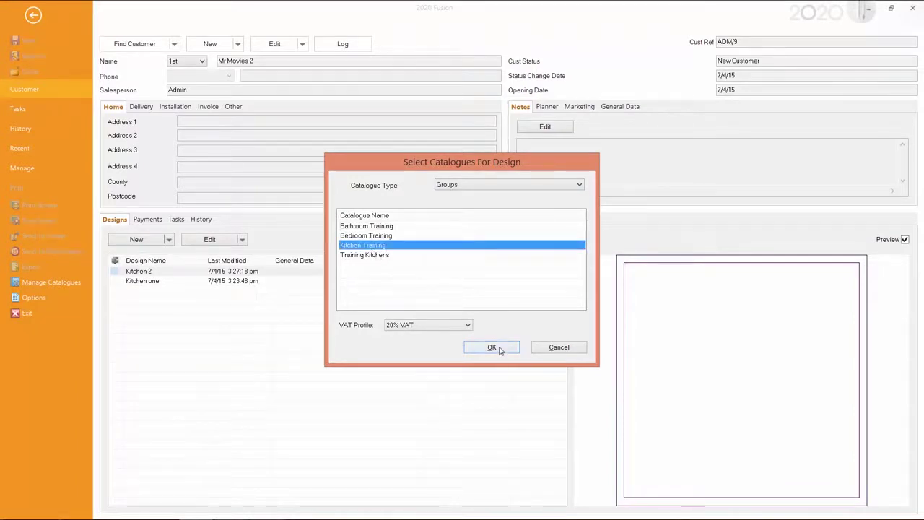
left_click(493, 347)
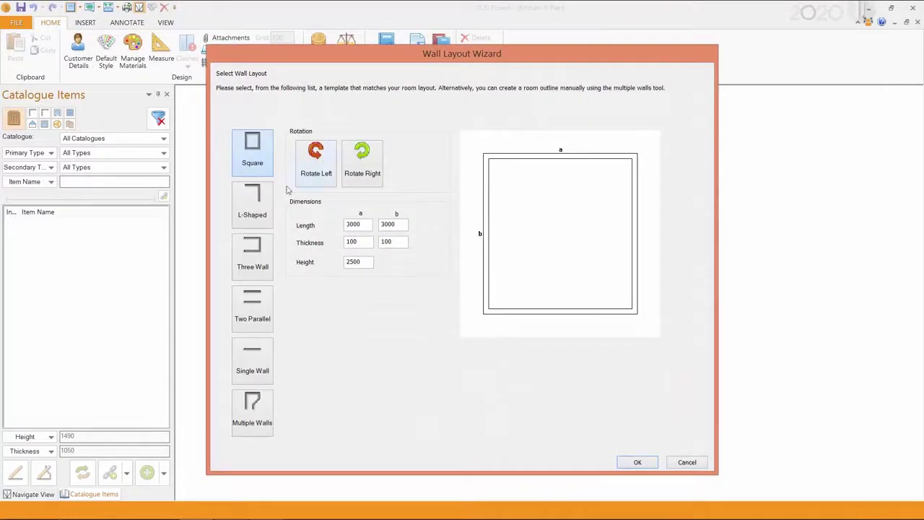
Create the room with the Square wall layout and apply the Black White theme from Advanced Graphics.
left_click(633, 462)
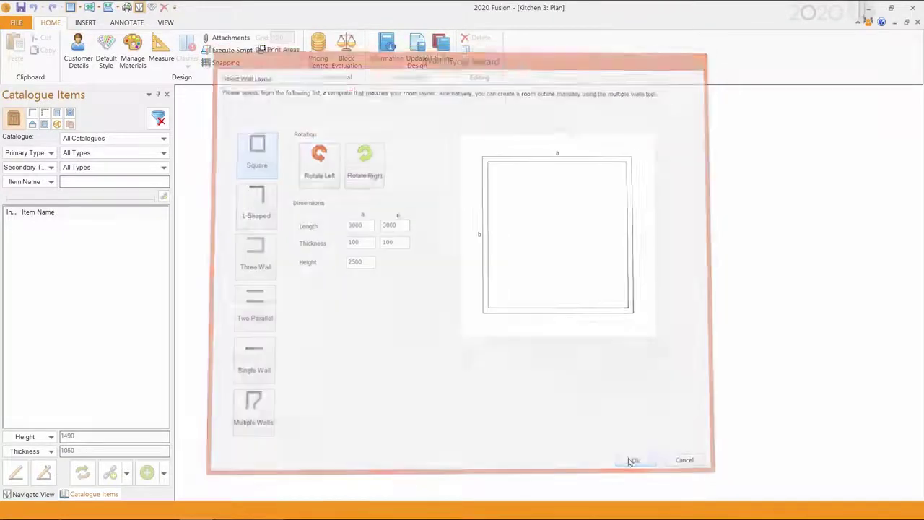
left_click(541, 269)
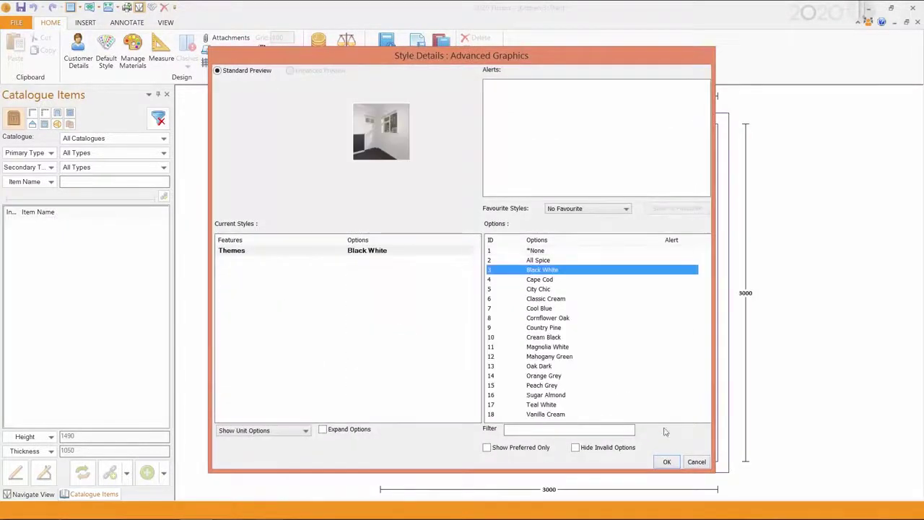
left_click(666, 461)
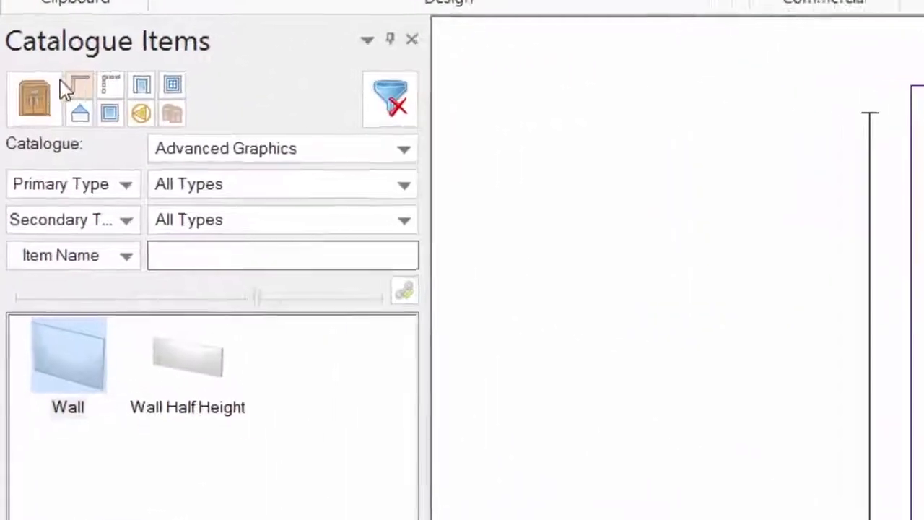
Show the kitchen furniture items and examine which catalogues the design offers.
left_click(16, 117)
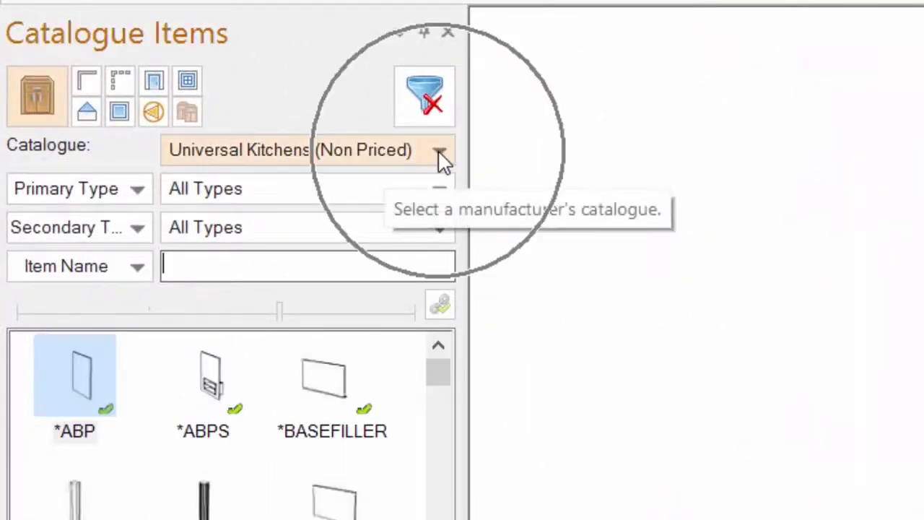
left_click(324, 105)
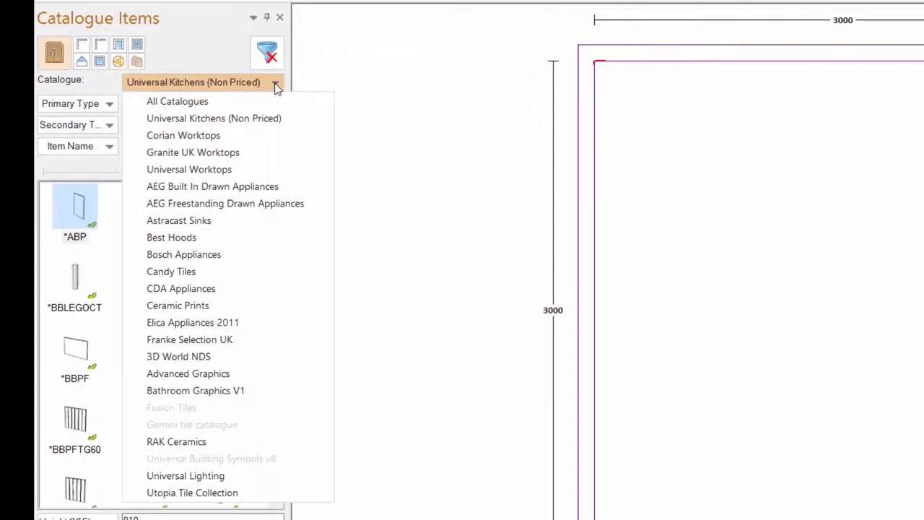
left_click(277, 85)
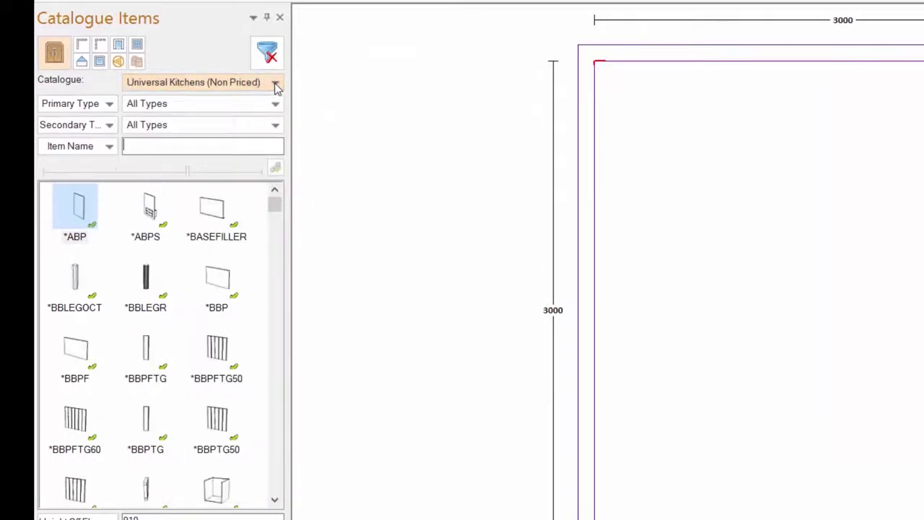